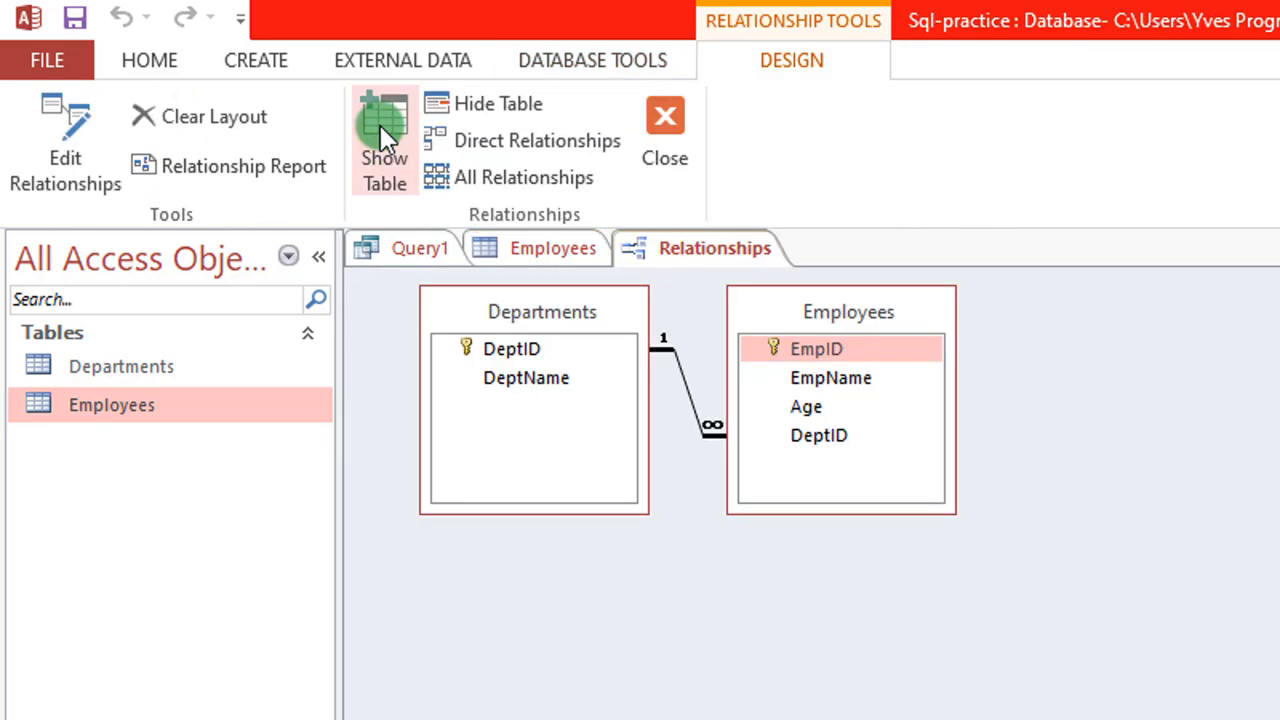
- Rearrange the relationships layout by moving the Employees and Departments tables so there is more space between them
{"action": "left_click_drag", "start_coordinate": [772, 327], "coordinate": [978, 318]}
{"action": "left_click", "coordinate": [600, 312]}
{"action": "left_click_drag", "start_coordinate": [599, 310], "coordinate": [642, 310]}
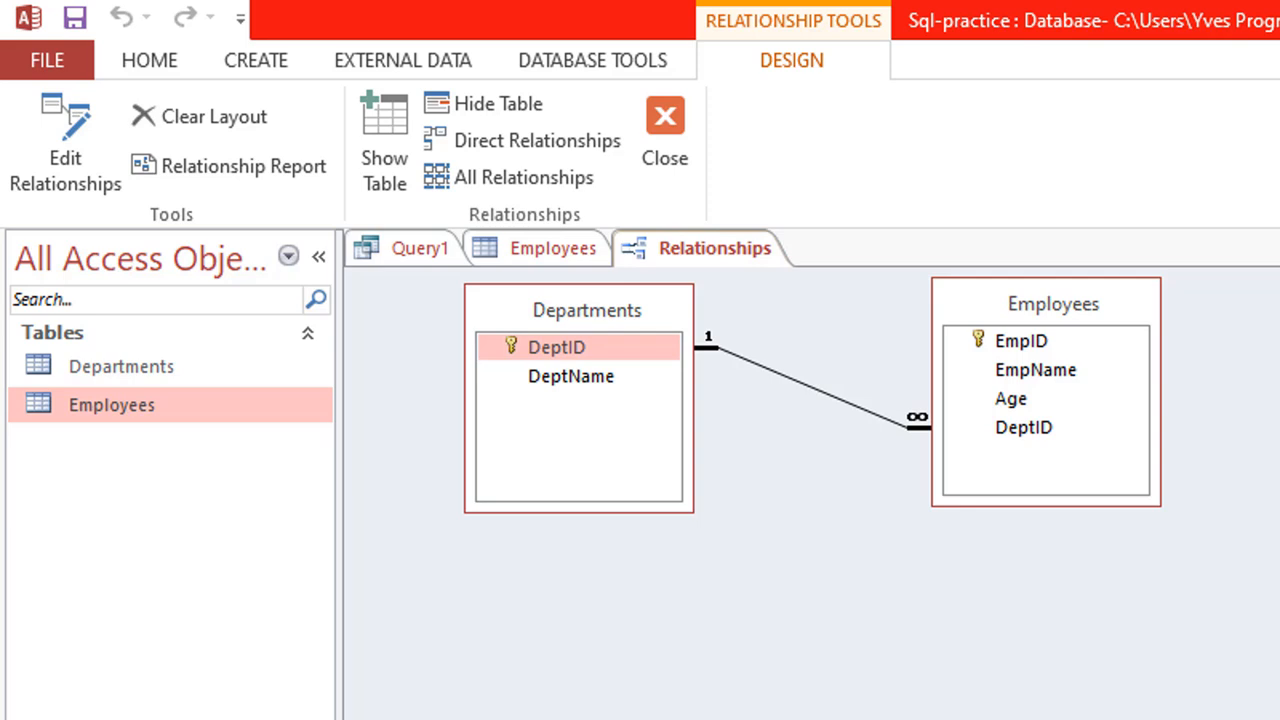
- Close the Relationships layout with its changes saved, and close the open Employees table
{"action": "key", "text": "alt+Tab"}
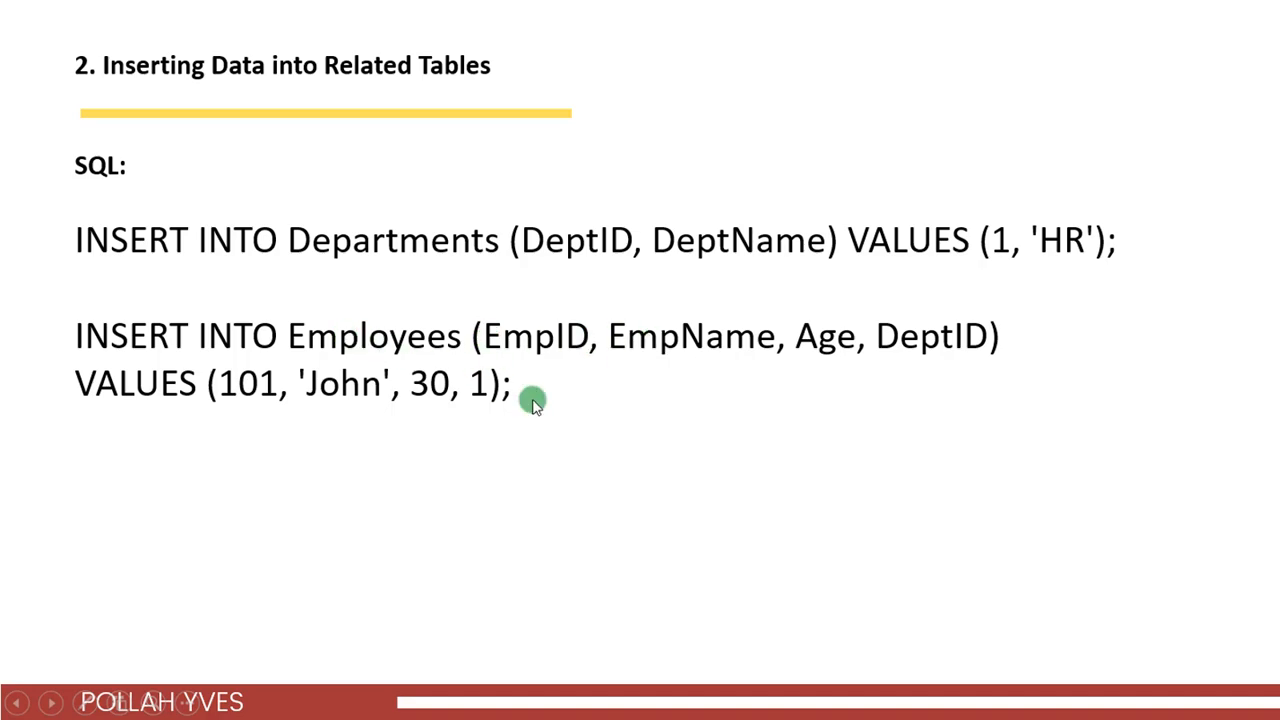
{"action": "key", "text": "Escape"}
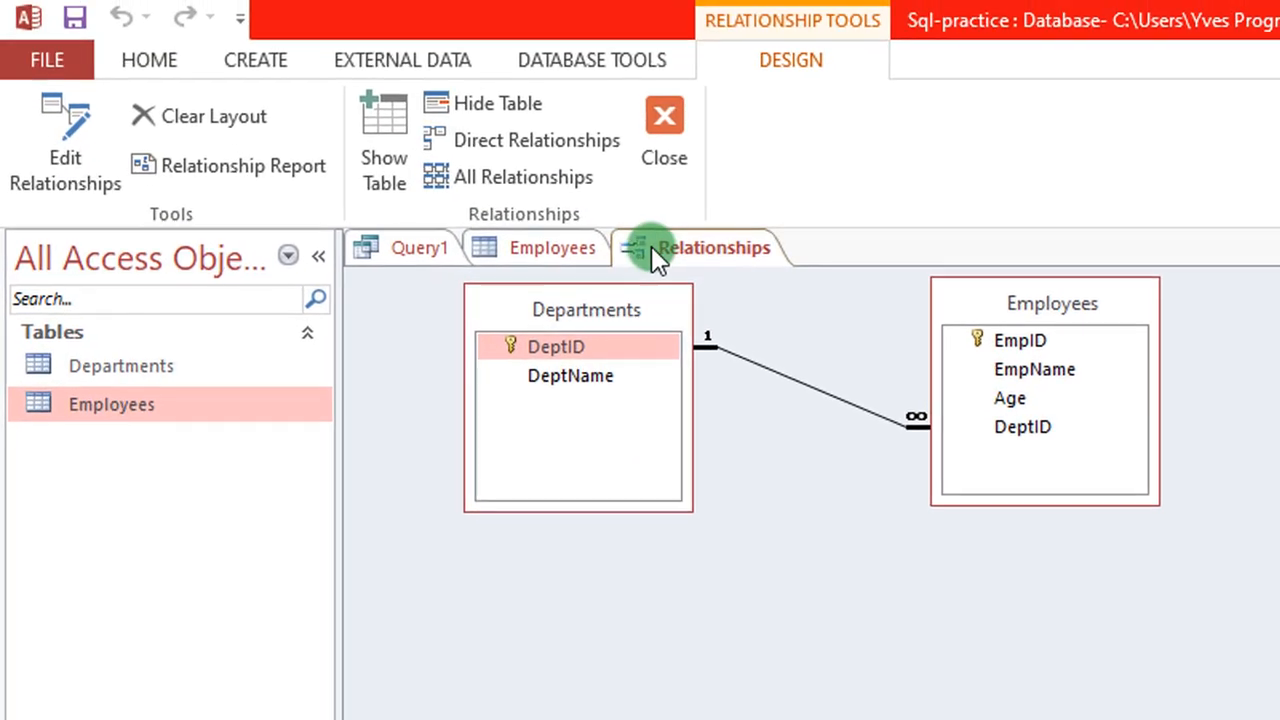
{"action": "right_click", "coordinate": [651, 246]}
{"action": "left_click", "coordinate": [746, 308]}
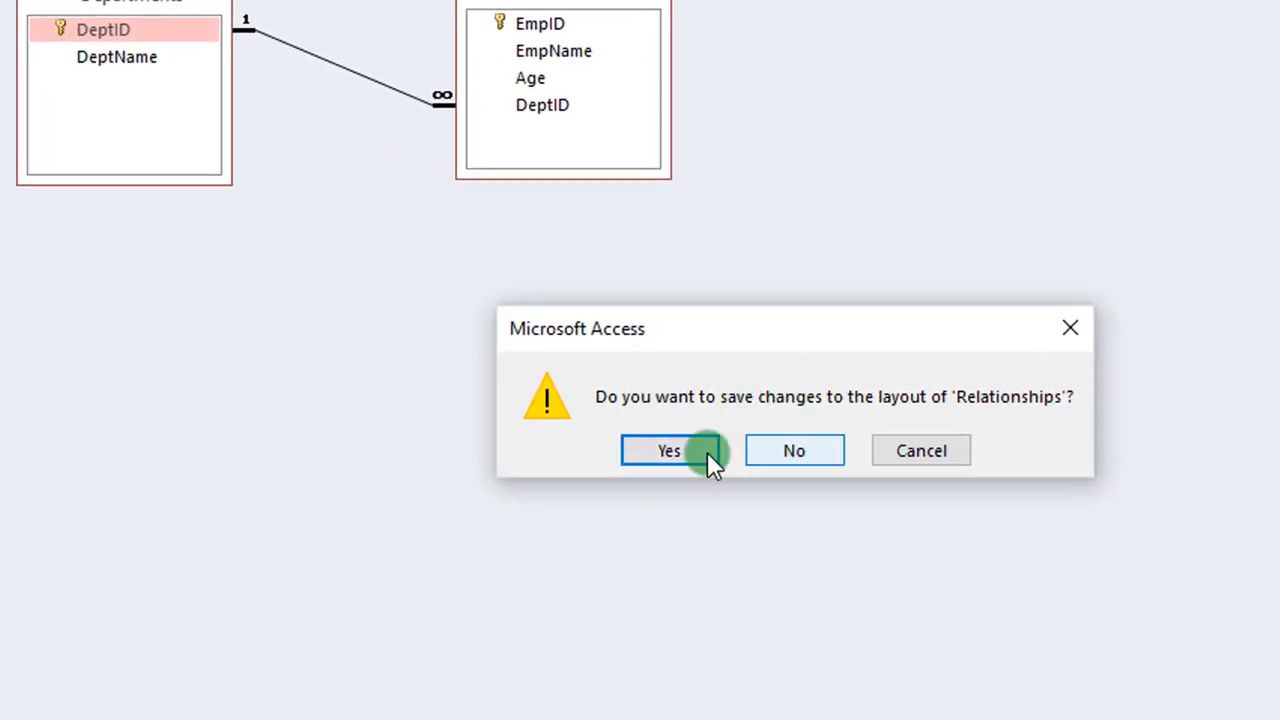
{"action": "left_click", "coordinate": [705, 452]}
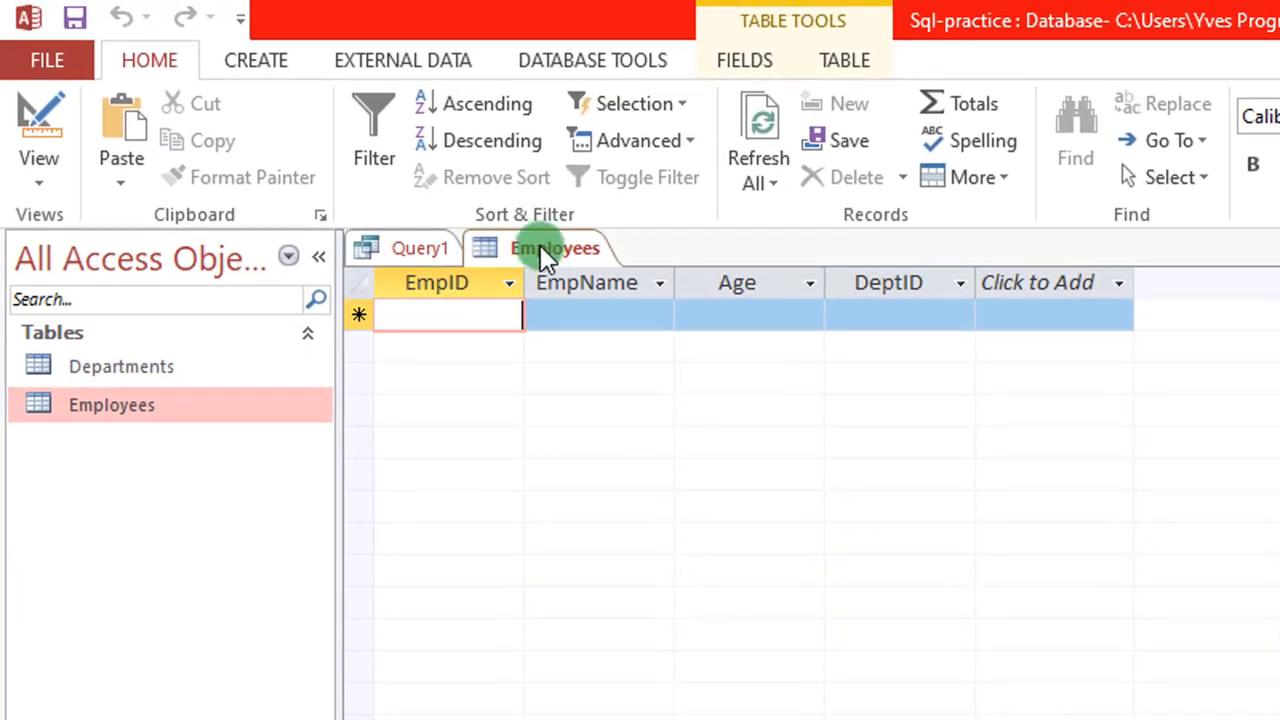
{"action": "right_click", "coordinate": [517, 231]}
{"action": "left_click", "coordinate": [619, 308]}
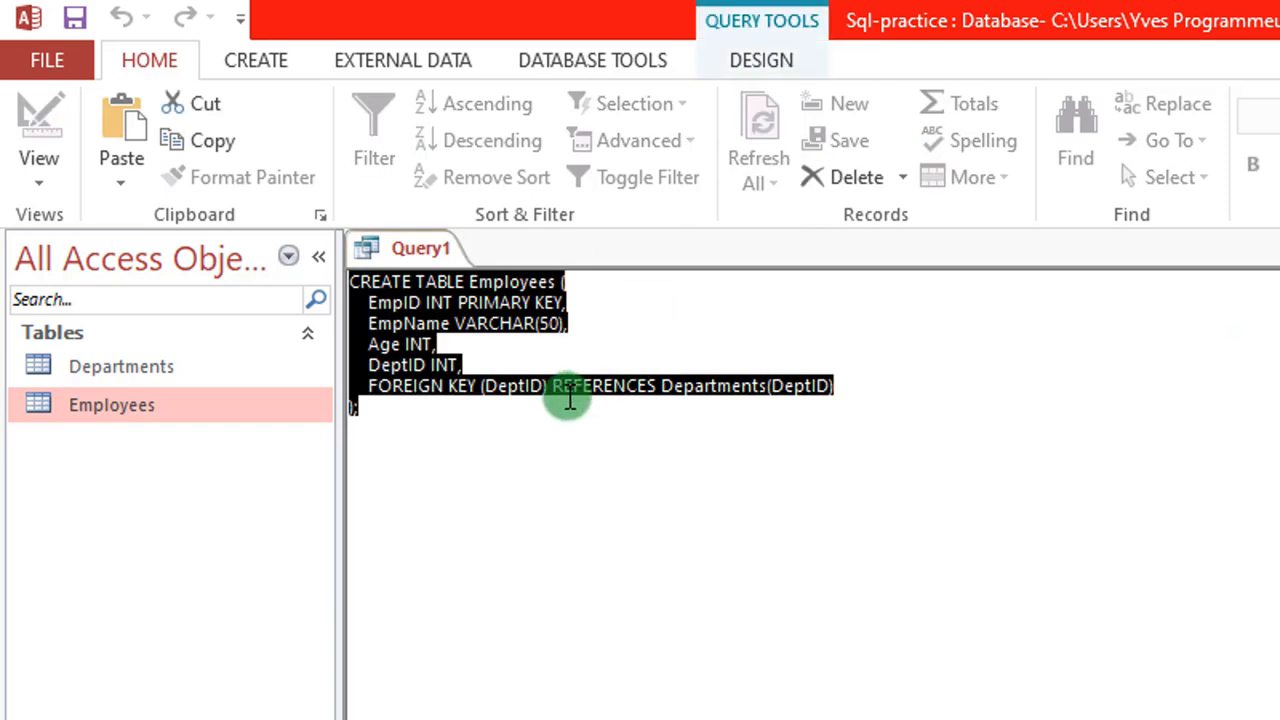
- Replace the query's SQL with INSERT INTO Departments (DeptID, DeptName) VALUES (1, 'HR'); and run it, accepting the append
{"action": "key", "text": "Delete"}
{"action": "type", "text": "INSERT INTO Departments (DeptID, DeptName) VALUES (1, 'HR');"}
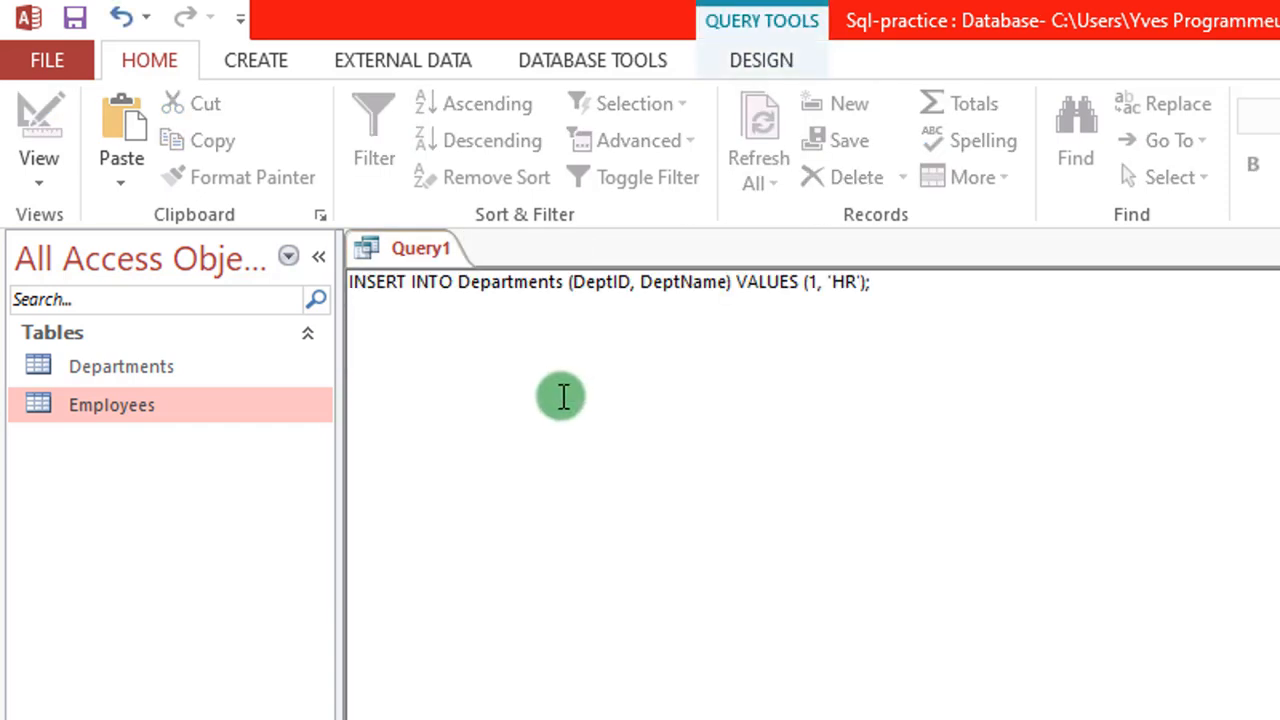
{"action": "left_click", "coordinate": [752, 66]}
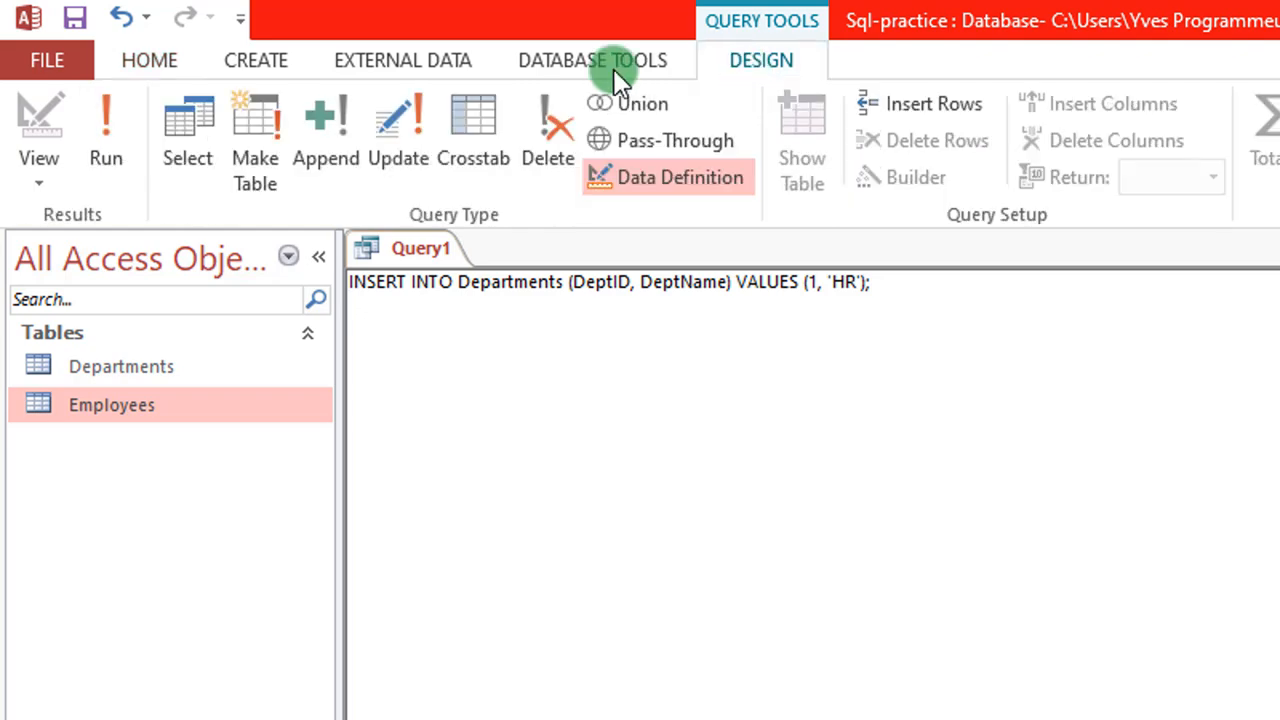
{"action": "left_click", "coordinate": [93, 113]}
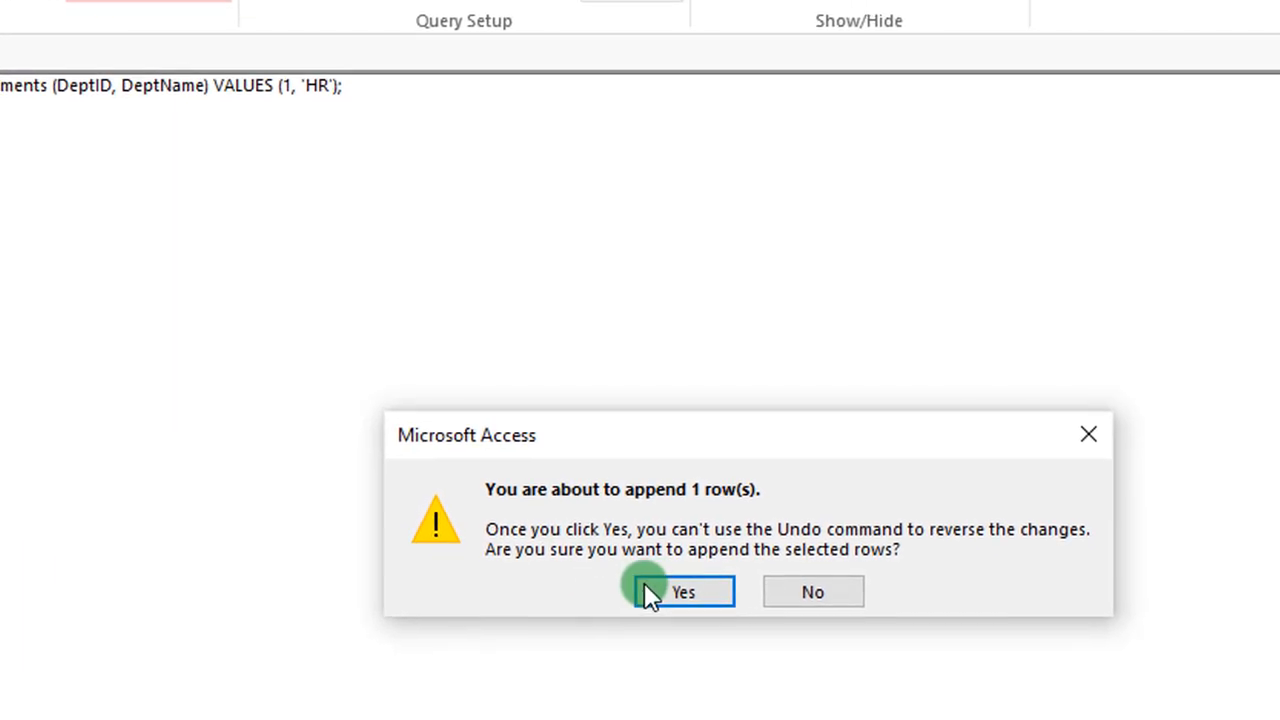
{"action": "left_click", "coordinate": [985, 710]}
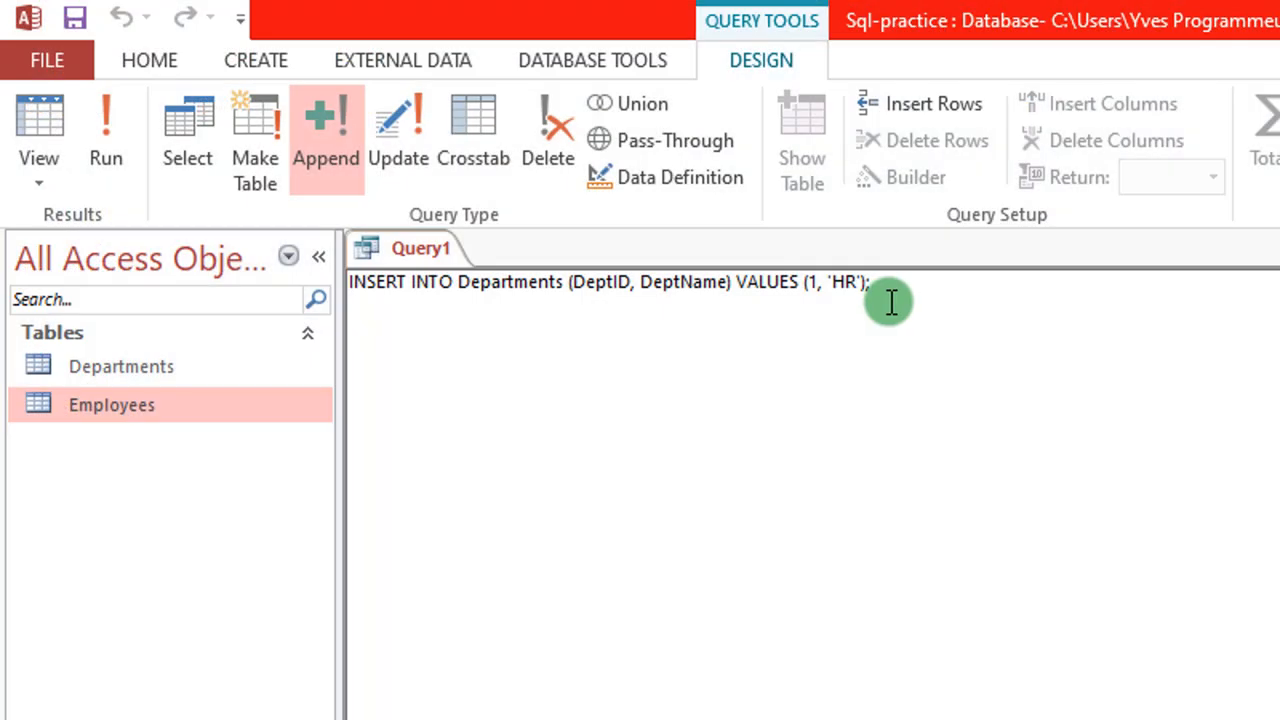
- Replace the SQL with an INSERT INTO Employees statement using EmpID 101, the employee's name, Age 30 and DeptID 1, and run it
{"action": "left_click_drag", "start_coordinate": [886, 297], "coordinate": [171, 263]}
{"action": "key", "text": "Delete"}
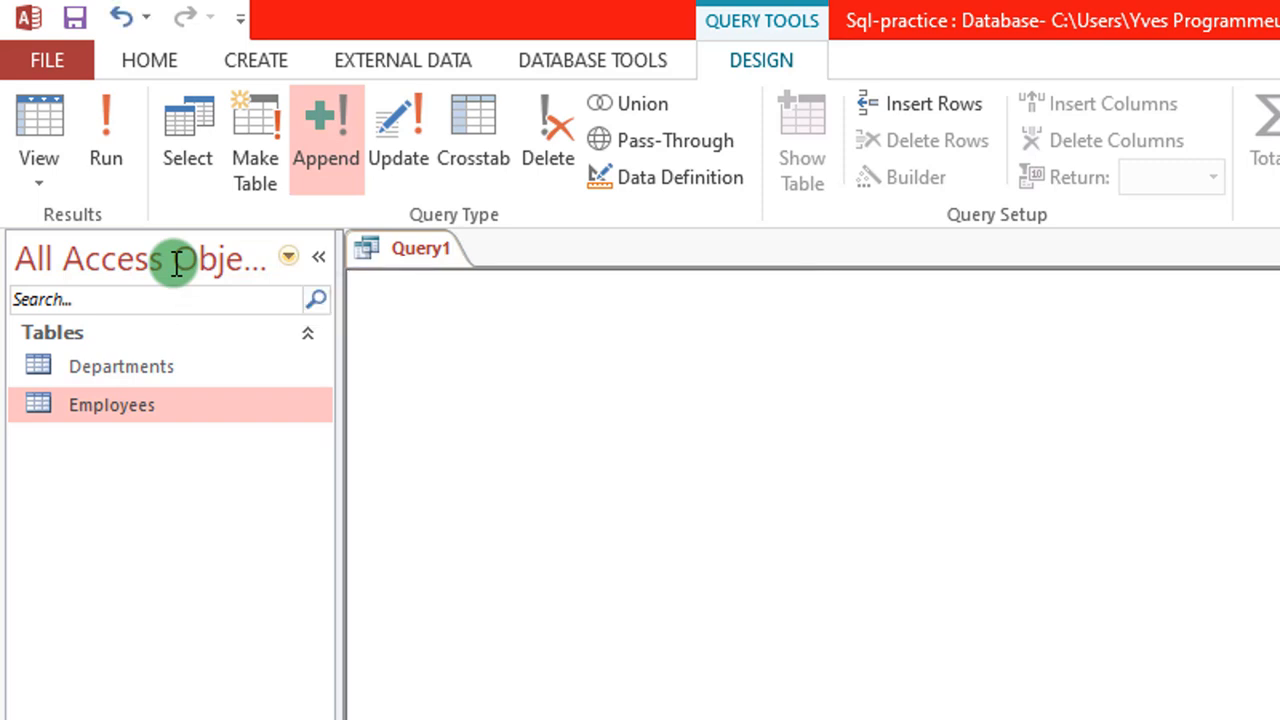
{"action": "type", "text": "INSERT INTO Employees (EmpID, EmpName, Age, DeptID) VALUES (101, 'John', 30, 1);"}
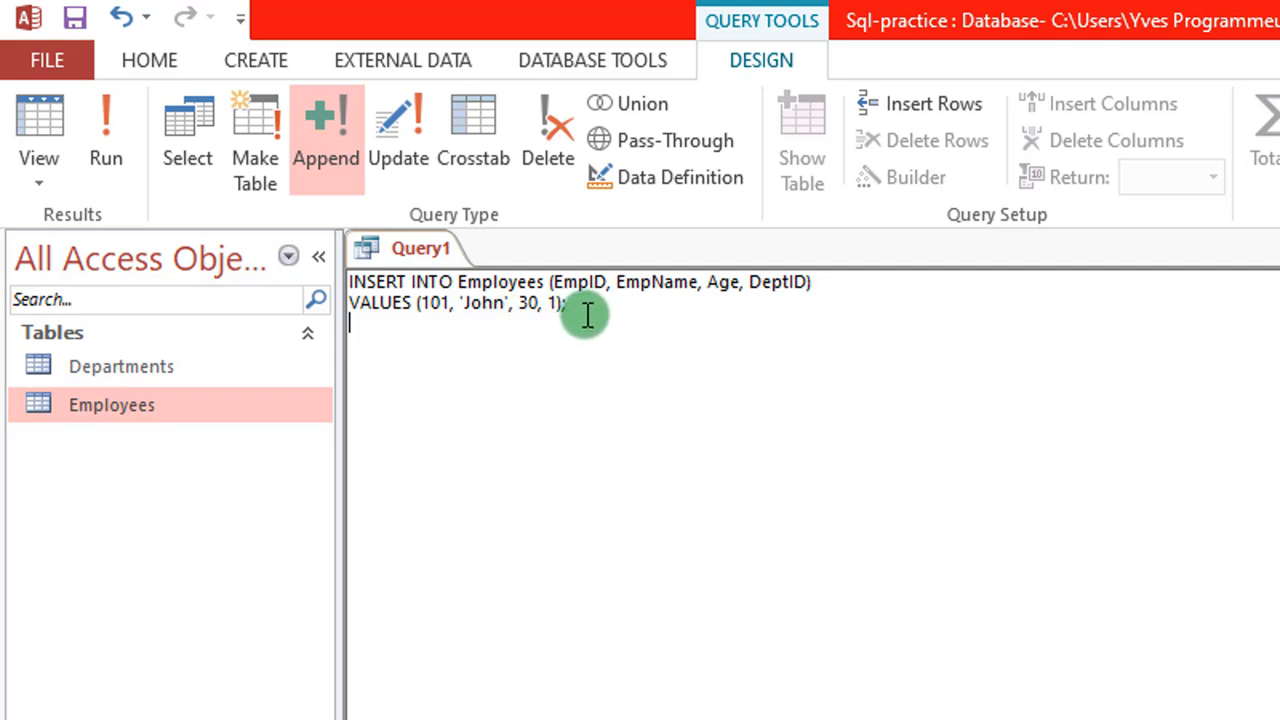
{"action": "left_click_drag", "start_coordinate": [584, 313], "coordinate": [320, 280]}
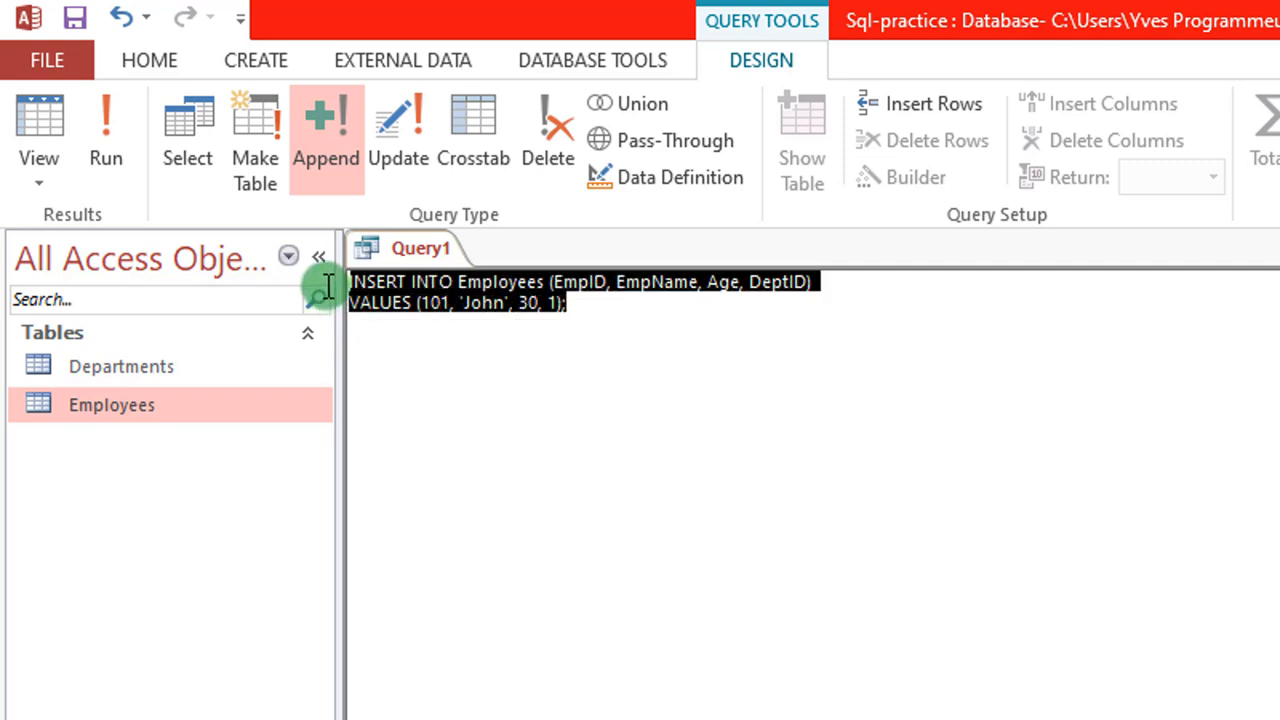
{"action": "left_click", "coordinate": [563, 360]}
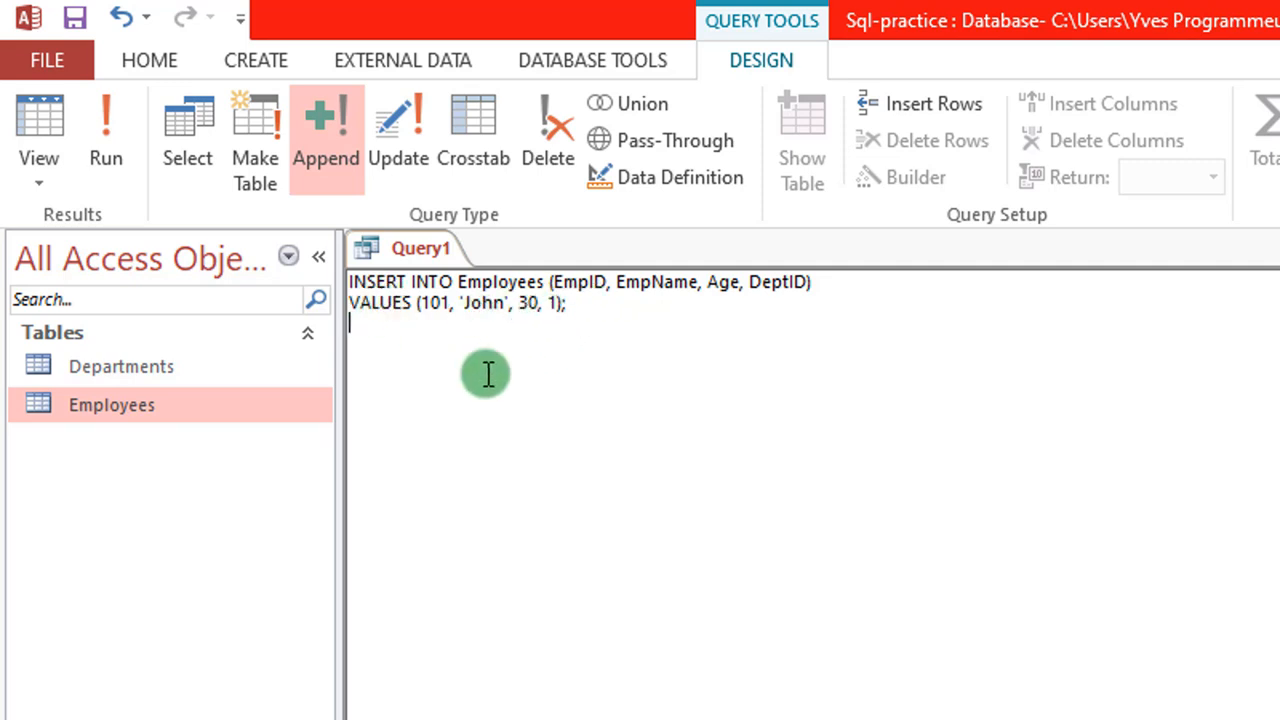
{"action": "left_click", "coordinate": [105, 118]}
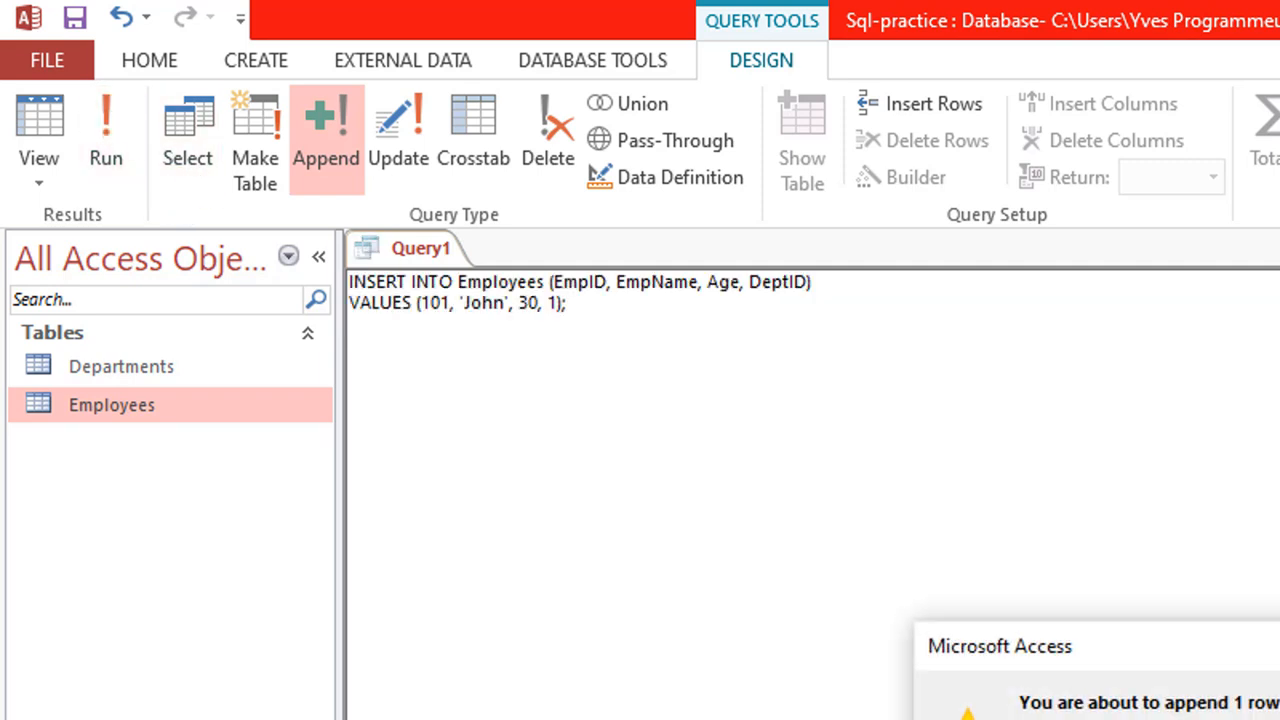
{"action": "key", "text": "Return"}
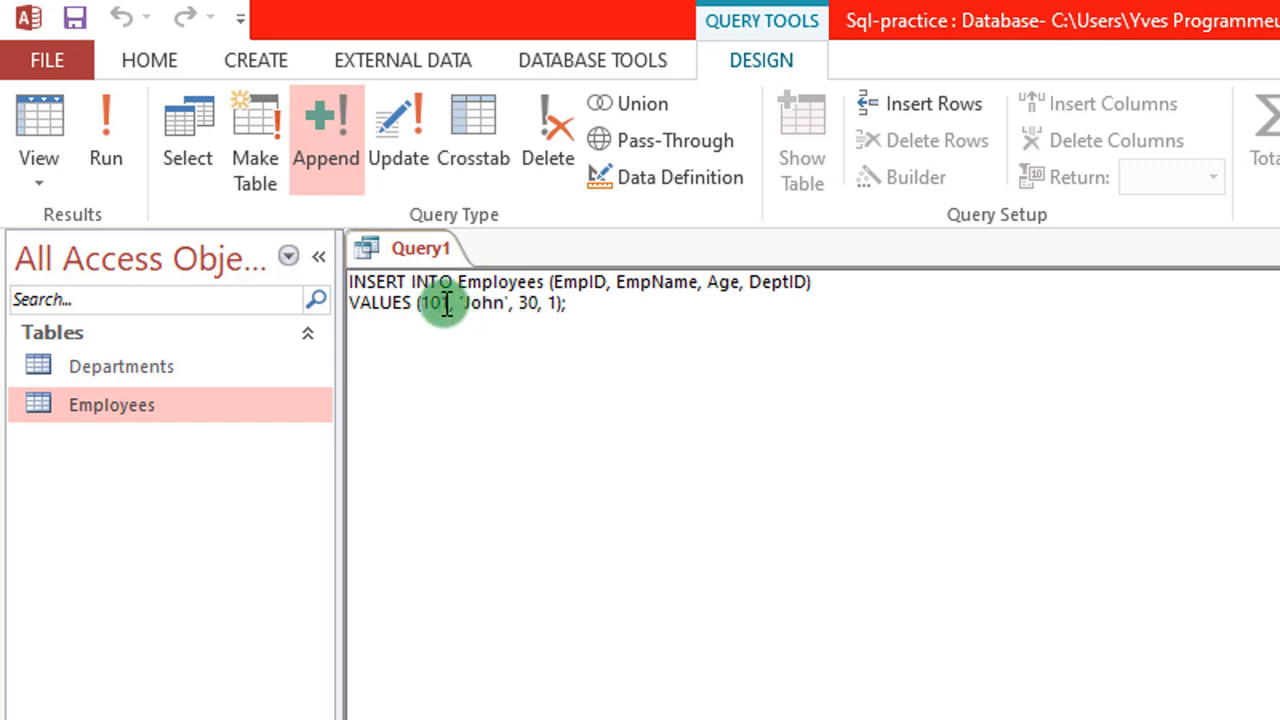
- Change the INSERT statement's EmpID to 102, replace the employee's name with a second one, and run it to append the row
{"action": "key", "text": "BackSpace"}
{"action": "type", "text": "2"}
{"action": "key", "text": "BackSpace"}
{"action": "key", "text": "BackSpace"}
{"action": "key", "text": "BackSpace"}
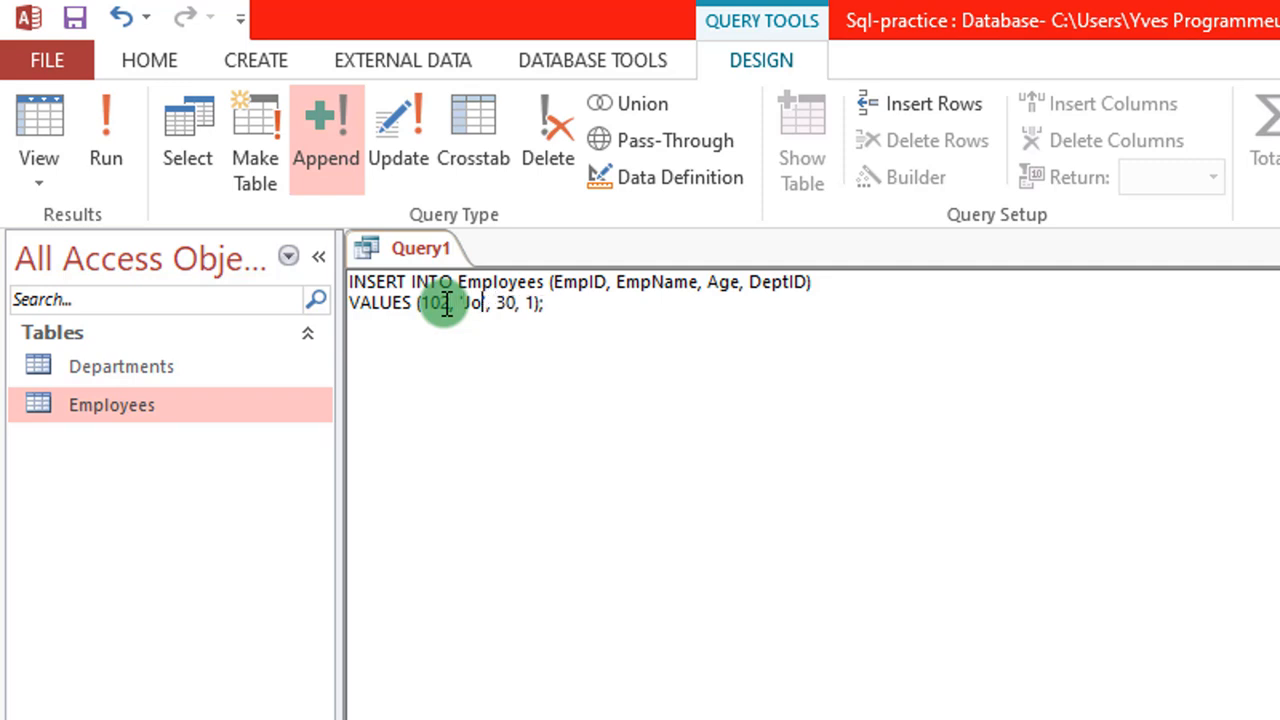
{"action": "key", "text": "BackSpace"}
{"action": "type", "text": "piko"}
{"action": "left_click", "coordinate": [122, 131]}
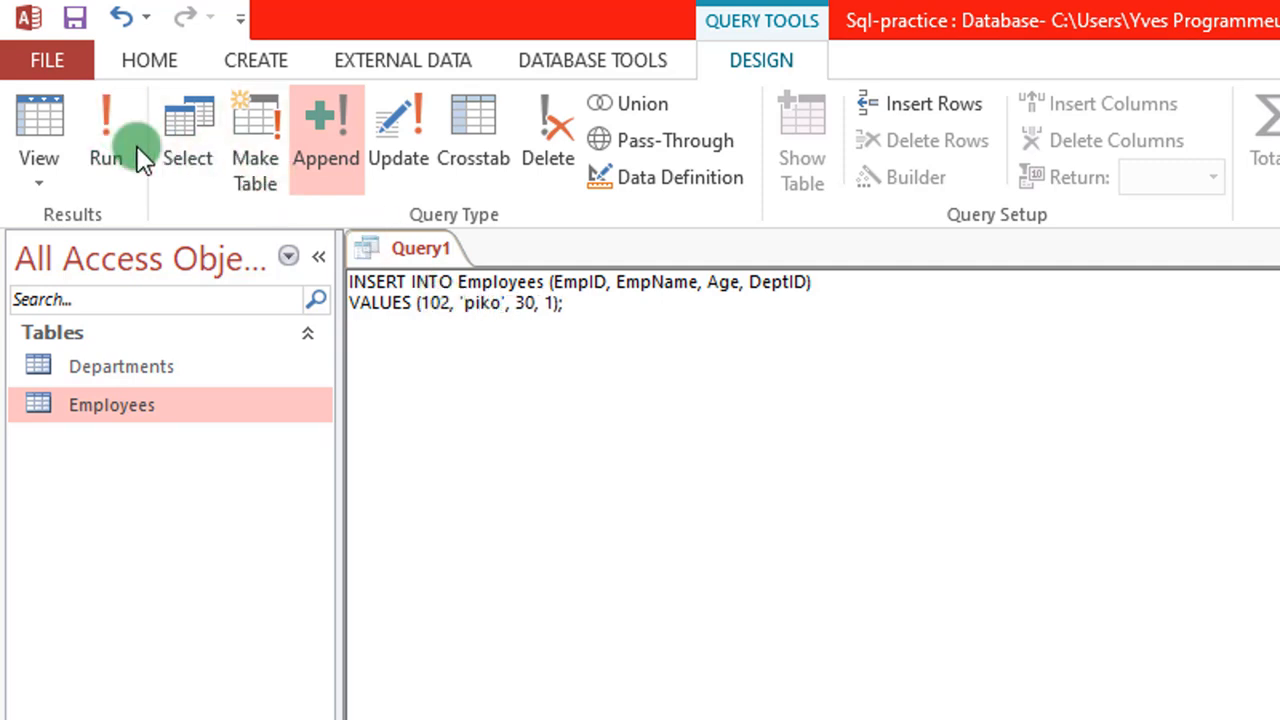
{"action": "key", "text": "Return"}
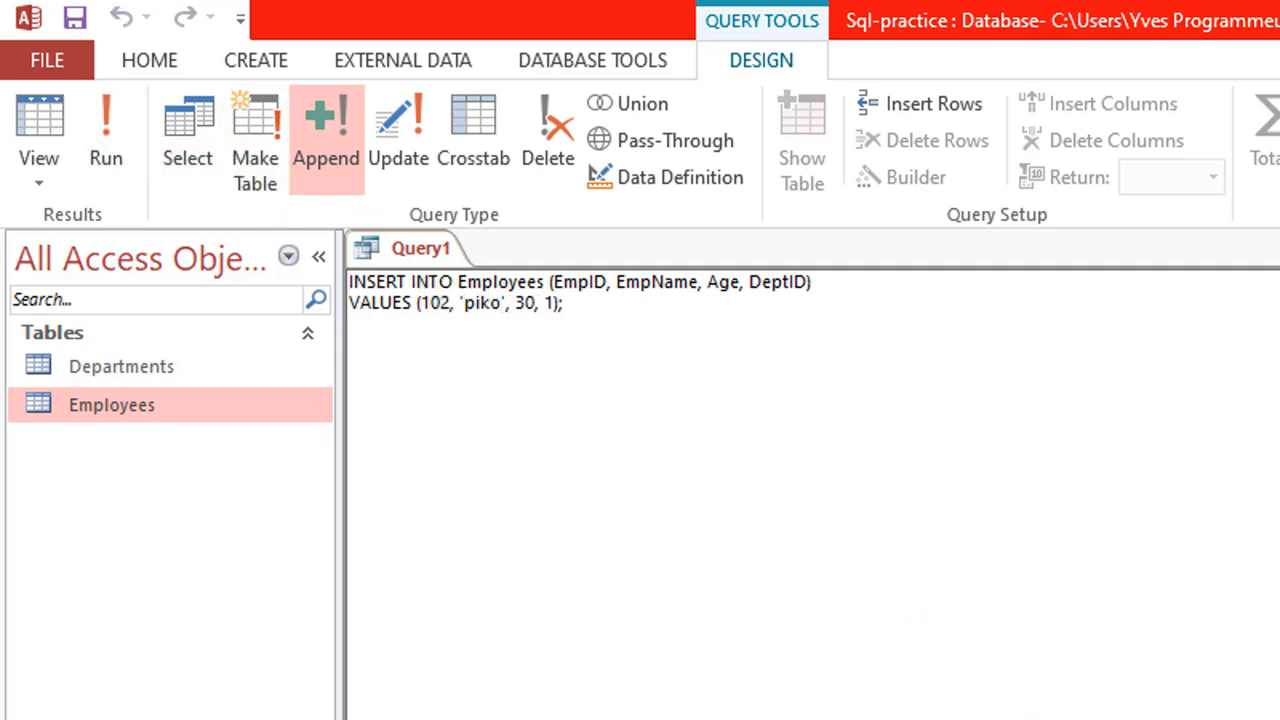
- Open the Departments and Employees tables to check the inserted records, and close both tables
{"action": "double_click", "coordinate": [116, 360]}
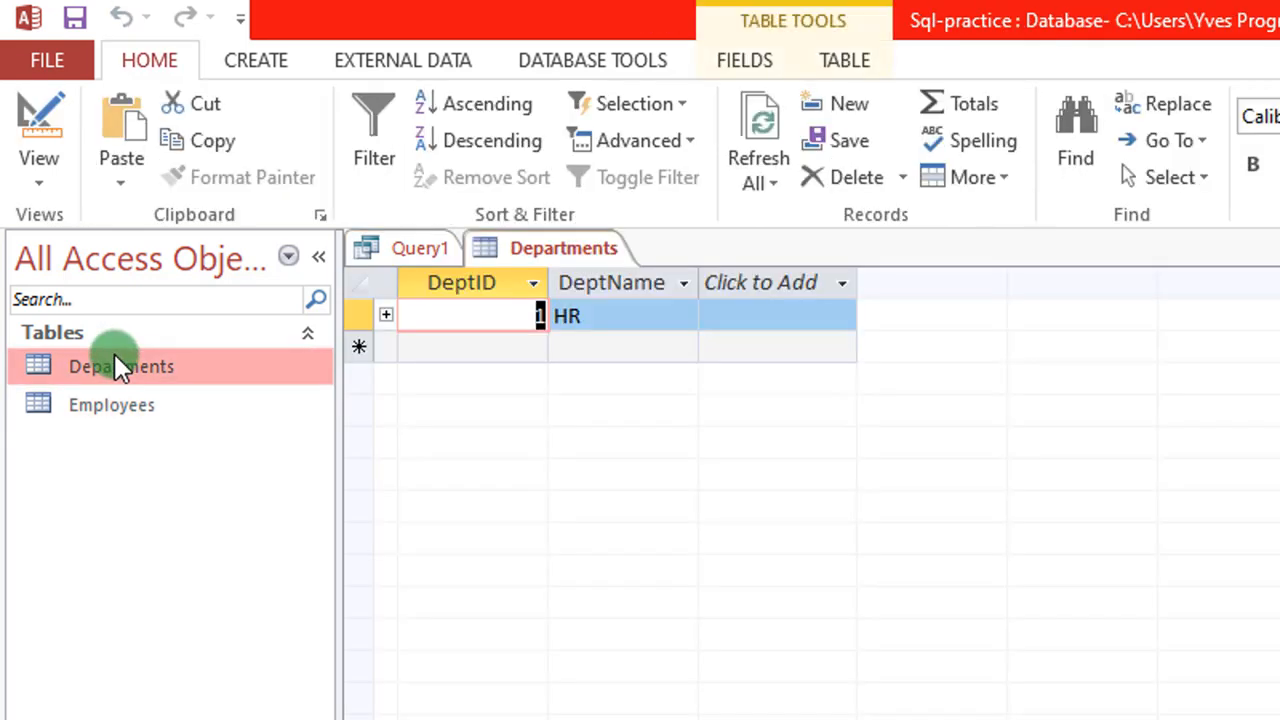
{"action": "double_click", "coordinate": [140, 411]}
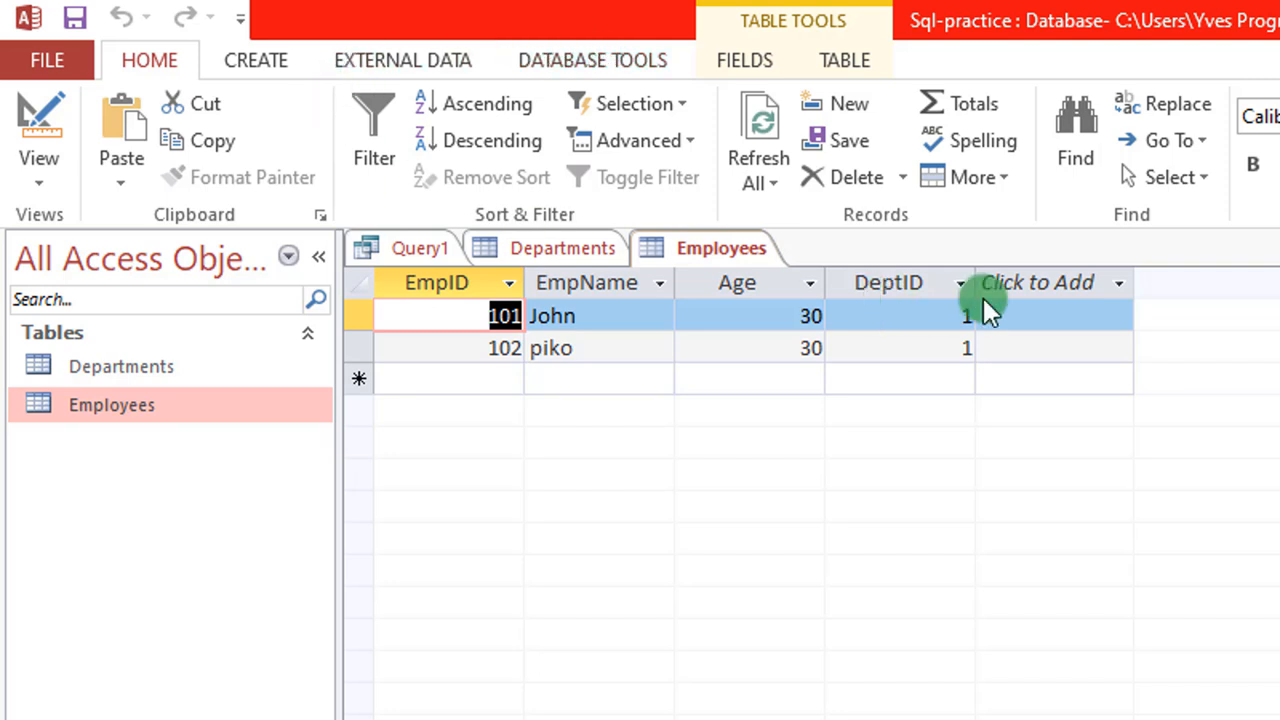
{"action": "right_click", "coordinate": [708, 240]}
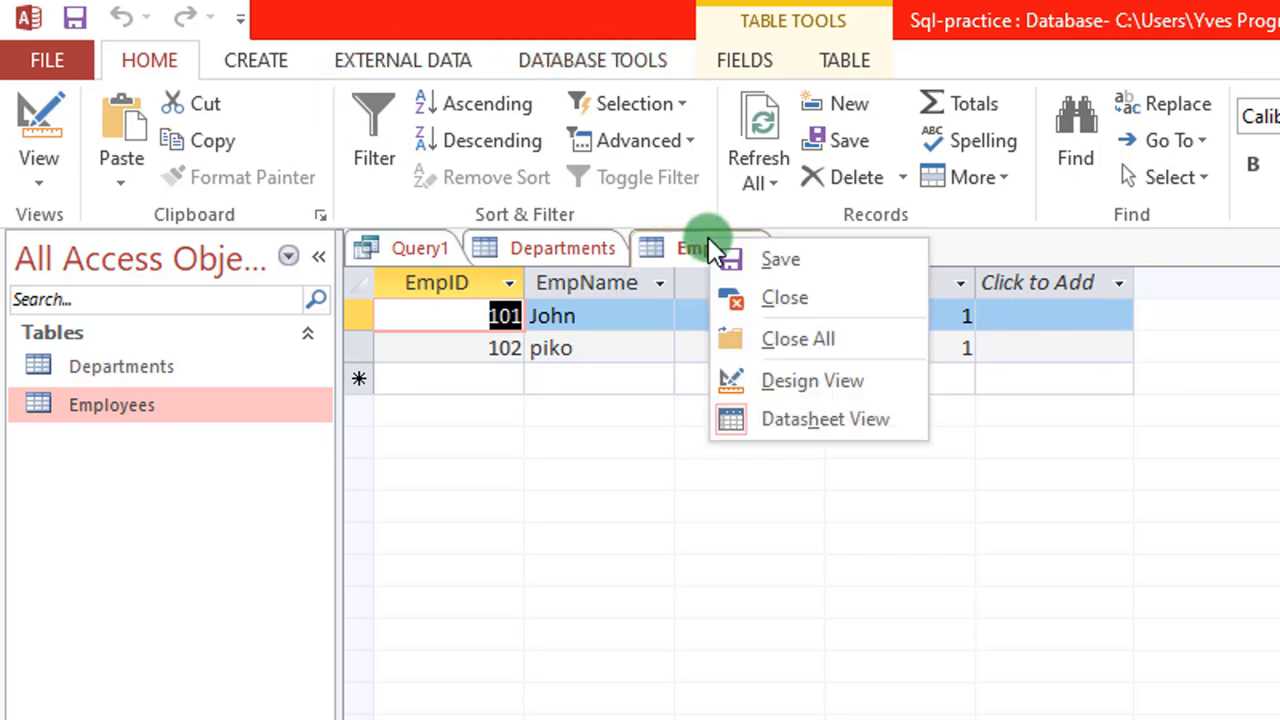
{"action": "left_click", "coordinate": [806, 297]}
{"action": "right_click", "coordinate": [585, 253]}
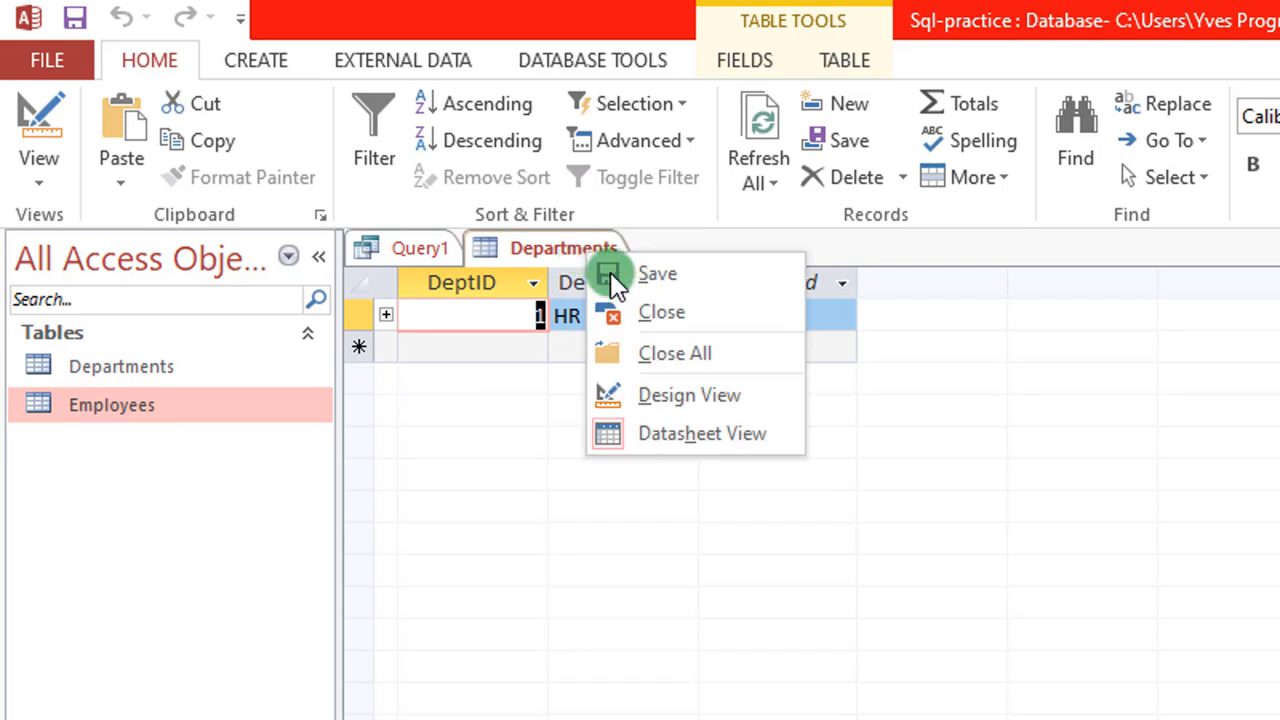
{"action": "left_click", "coordinate": [664, 314]}
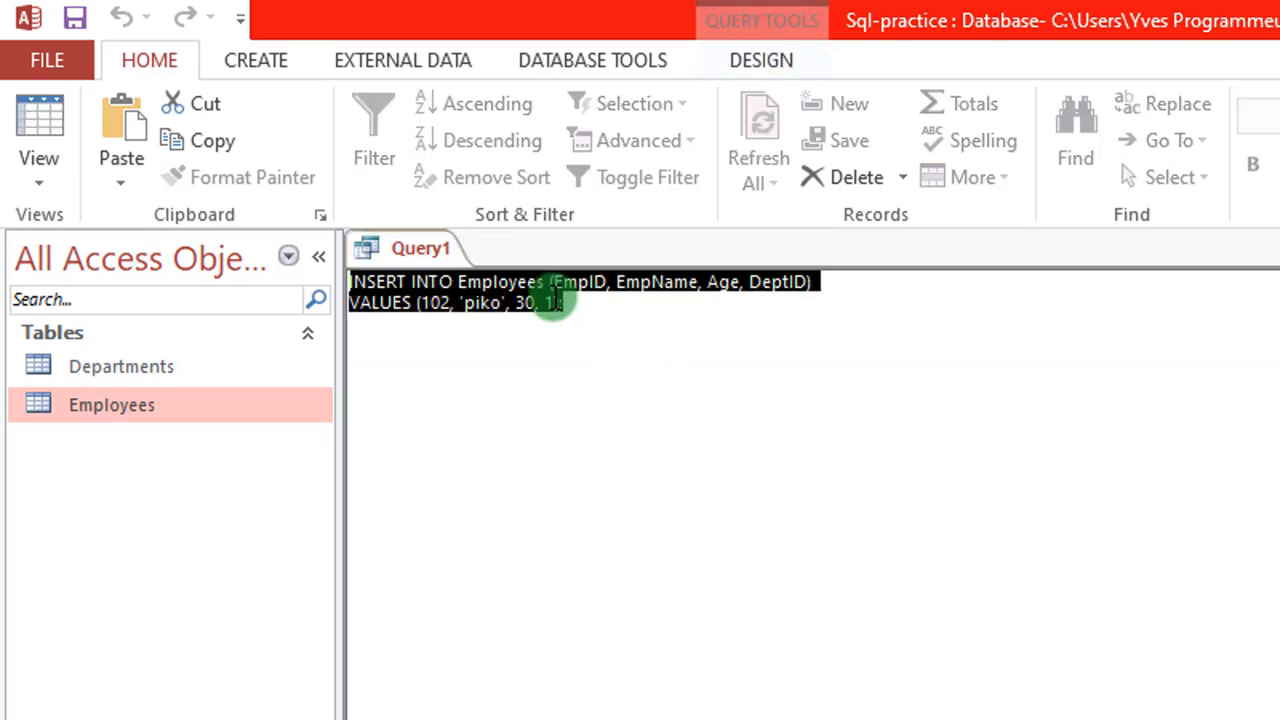
- Close the SQL query and save it under the name Query1
{"action": "right_click", "coordinate": [412, 248]}
{"action": "left_click", "coordinate": [485, 307]}
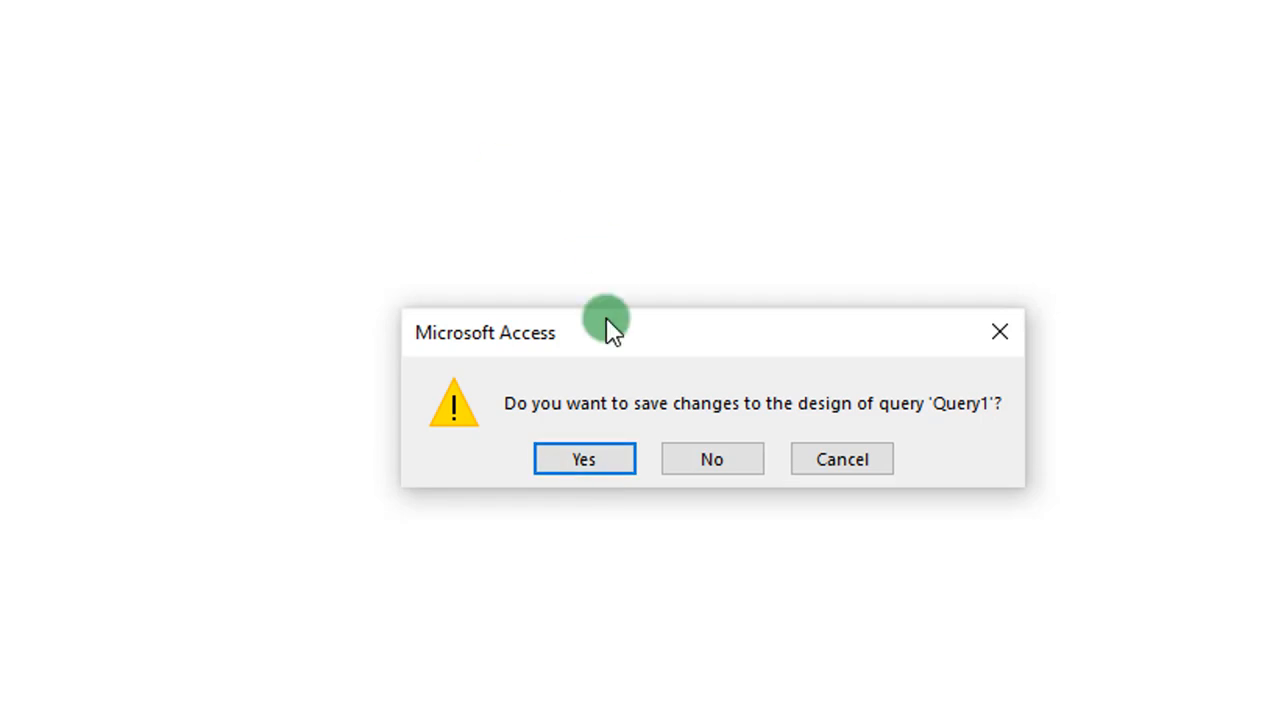
{"action": "left_click", "coordinate": [580, 445]}
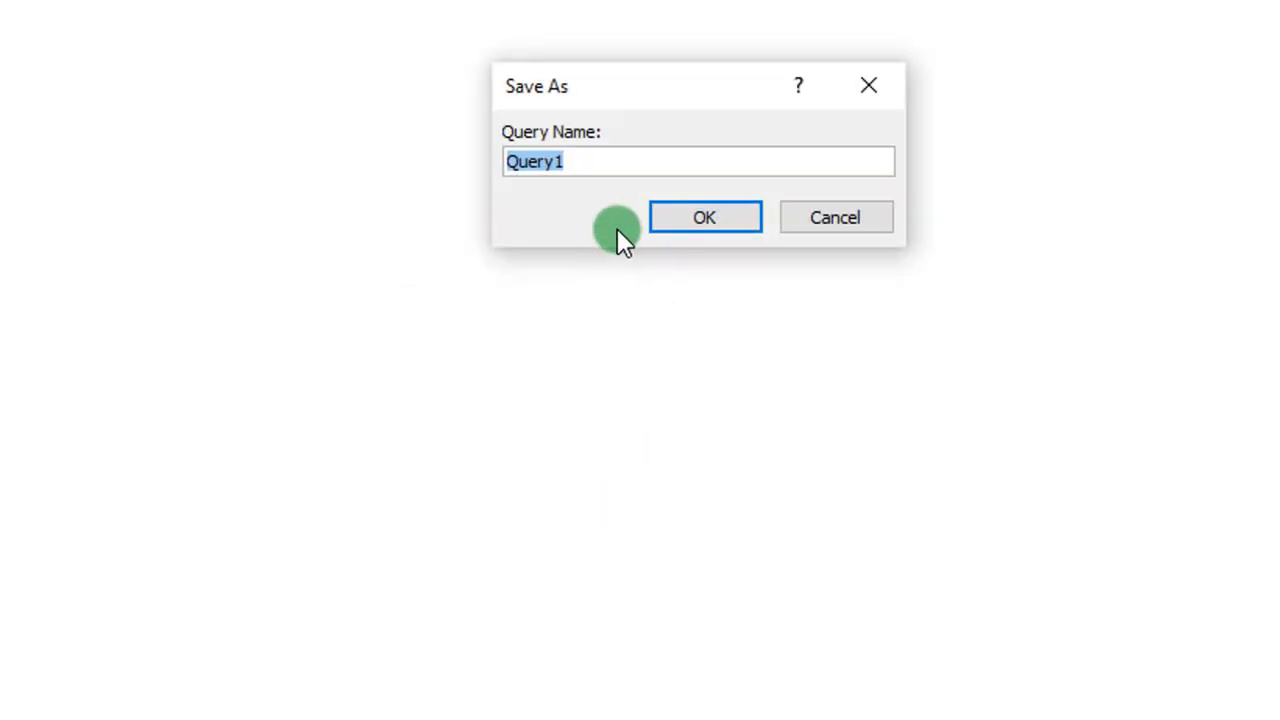
{"action": "left_click", "coordinate": [690, 219]}
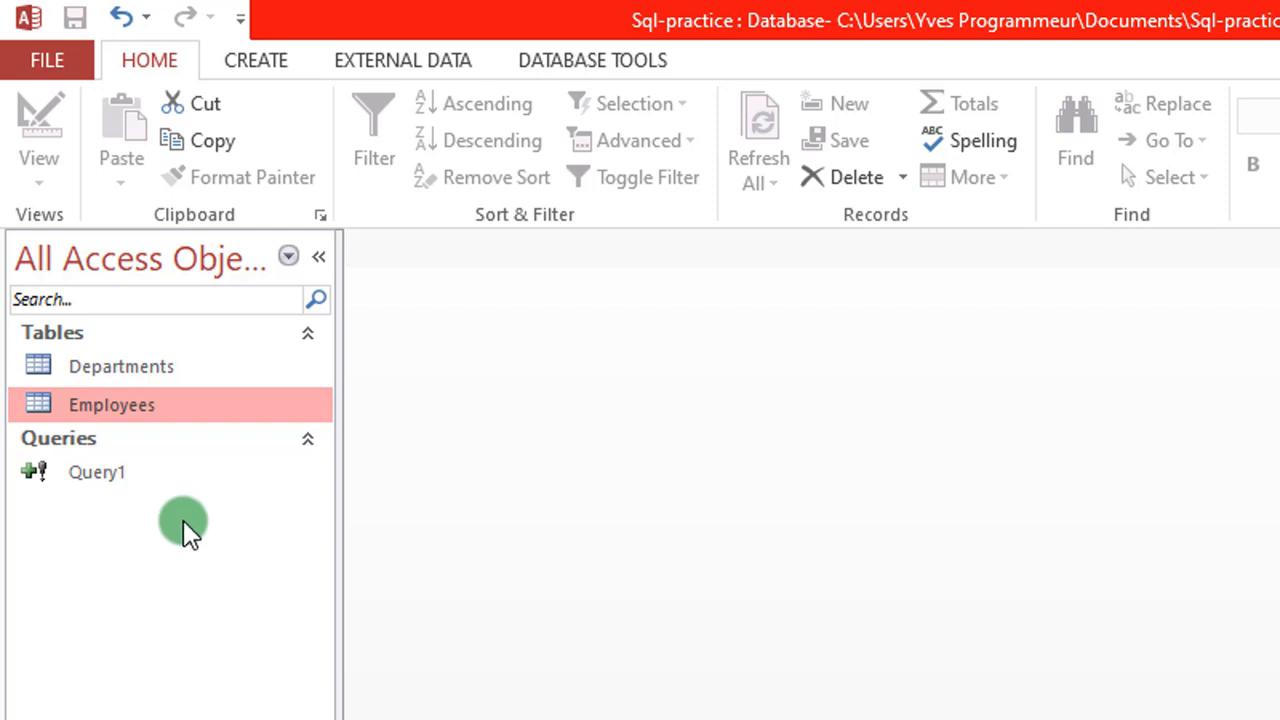
- Create a new query in design view and add the Departments and Employees tables to it
{"action": "left_click", "coordinate": [284, 58]}
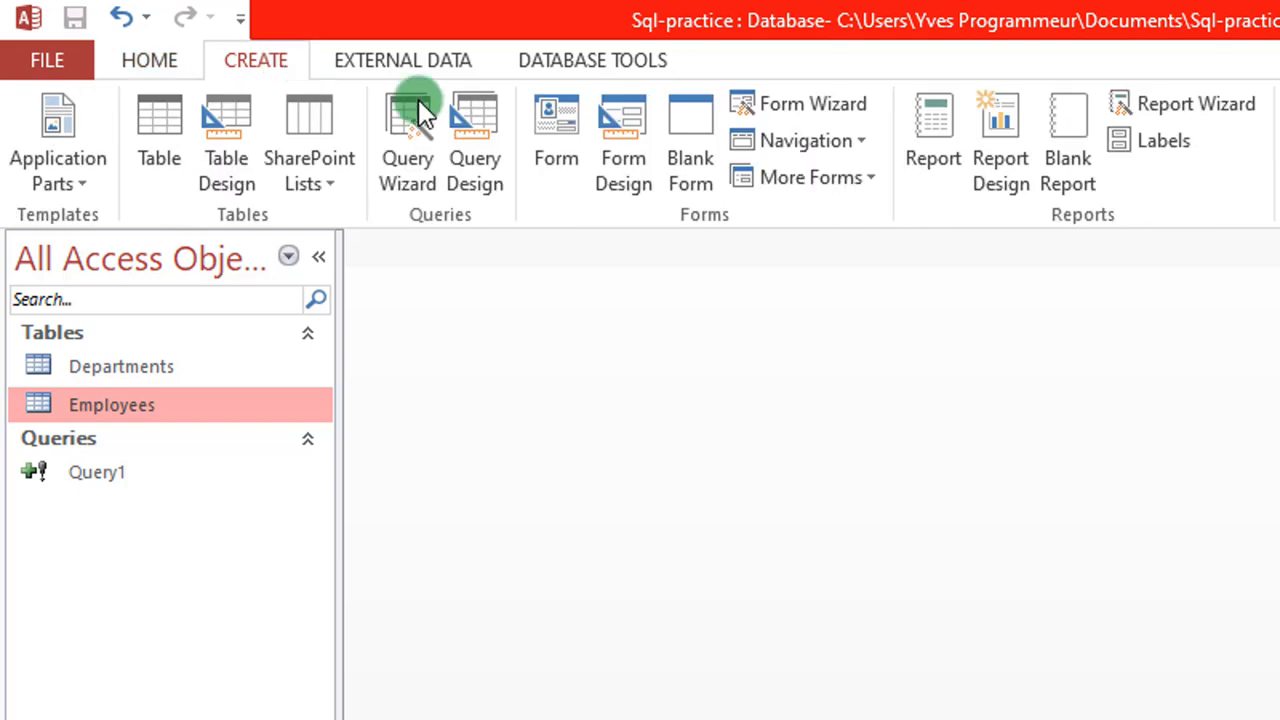
{"action": "left_click", "coordinate": [471, 120]}
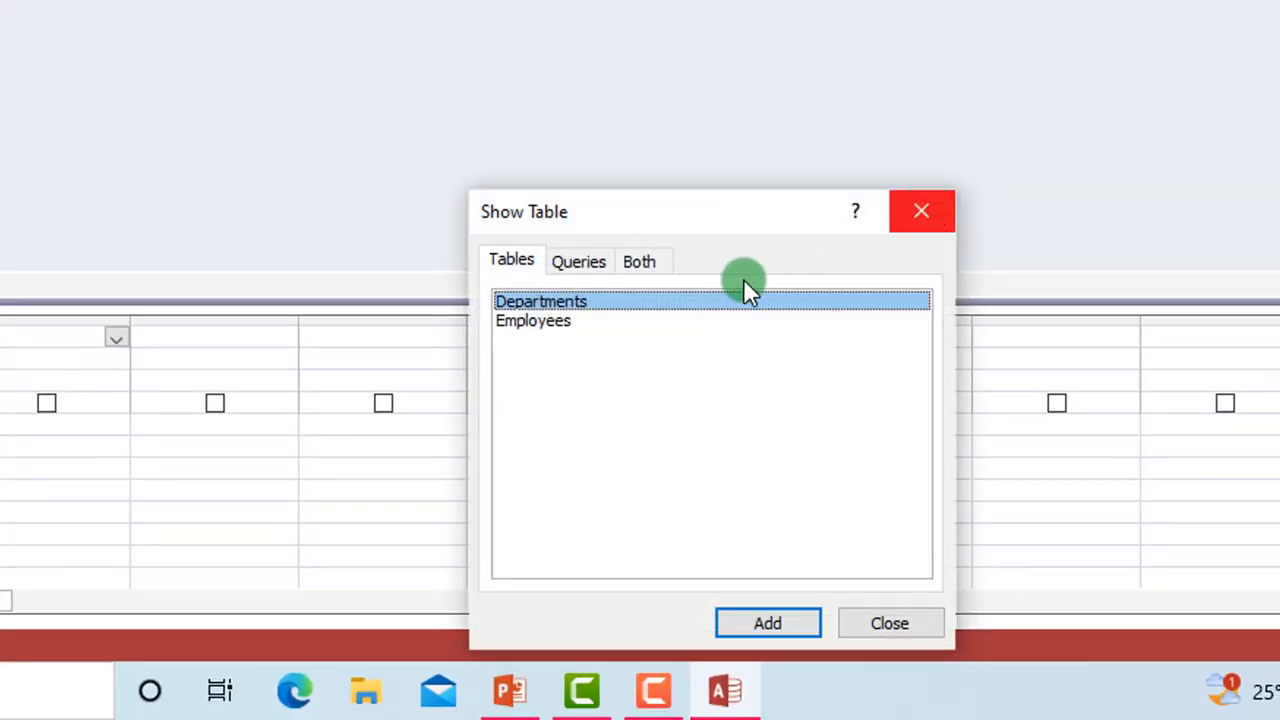
{"action": "left_click", "coordinate": [790, 628]}
{"action": "left_click", "coordinate": [596, 330]}
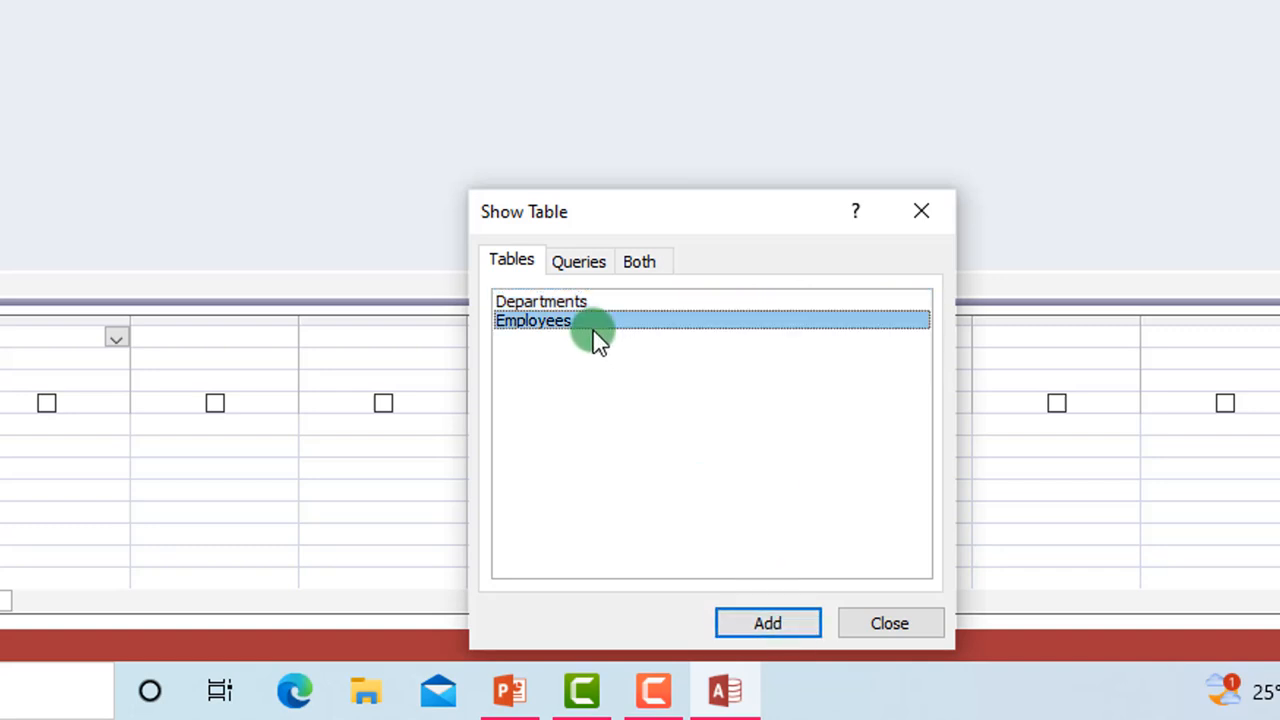
{"action": "left_click", "coordinate": [769, 615]}
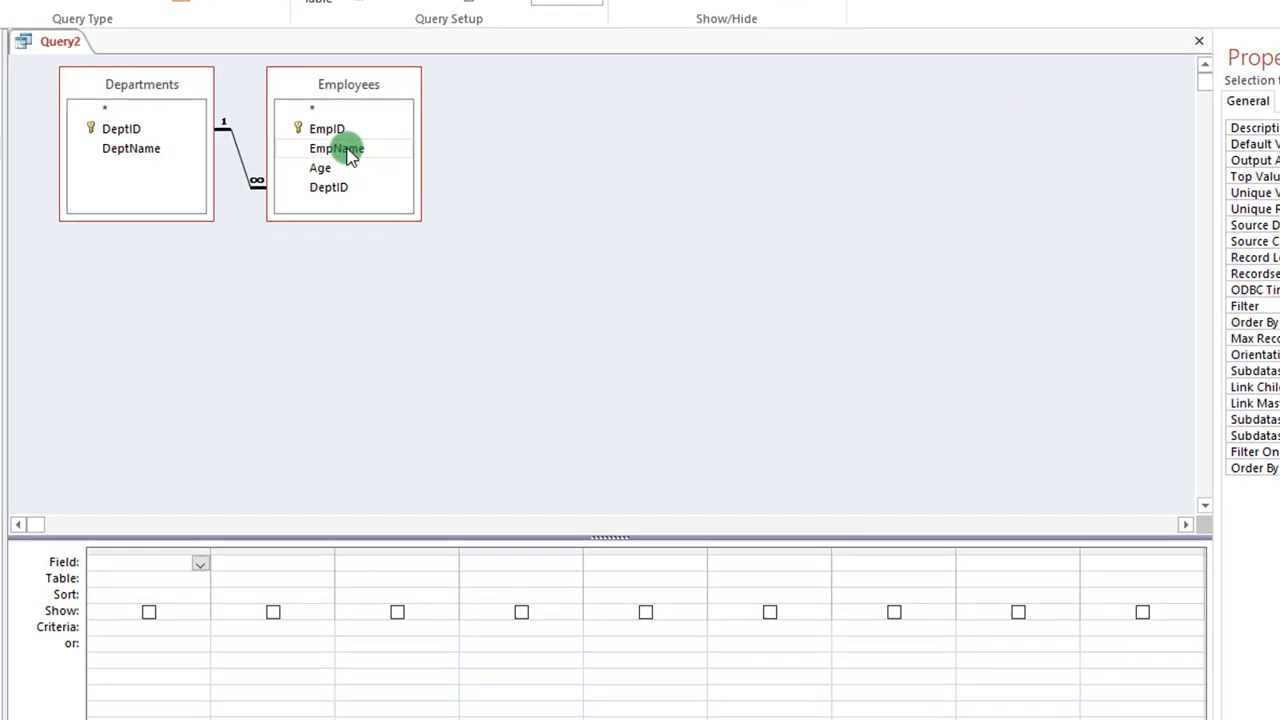
- Add EmpName from Employees and DeptName from Departments as the query's output fields, and run the query
{"action": "double_click", "coordinate": [422, 205]}
{"action": "mouse_move", "coordinate": [349, 155]}
{"action": "left_mouse_down"}
{"action": "mouse_move", "coordinate": [259, 257]}
{"action": "mouse_move", "coordinate": [123, 572]}
{"action": "mouse_move", "coordinate": [396, 118]}
{"action": "mouse_move", "coordinate": [354, 185]}
{"action": "mouse_move", "coordinate": [332, 147]}
{"action": "left_mouse_up"}
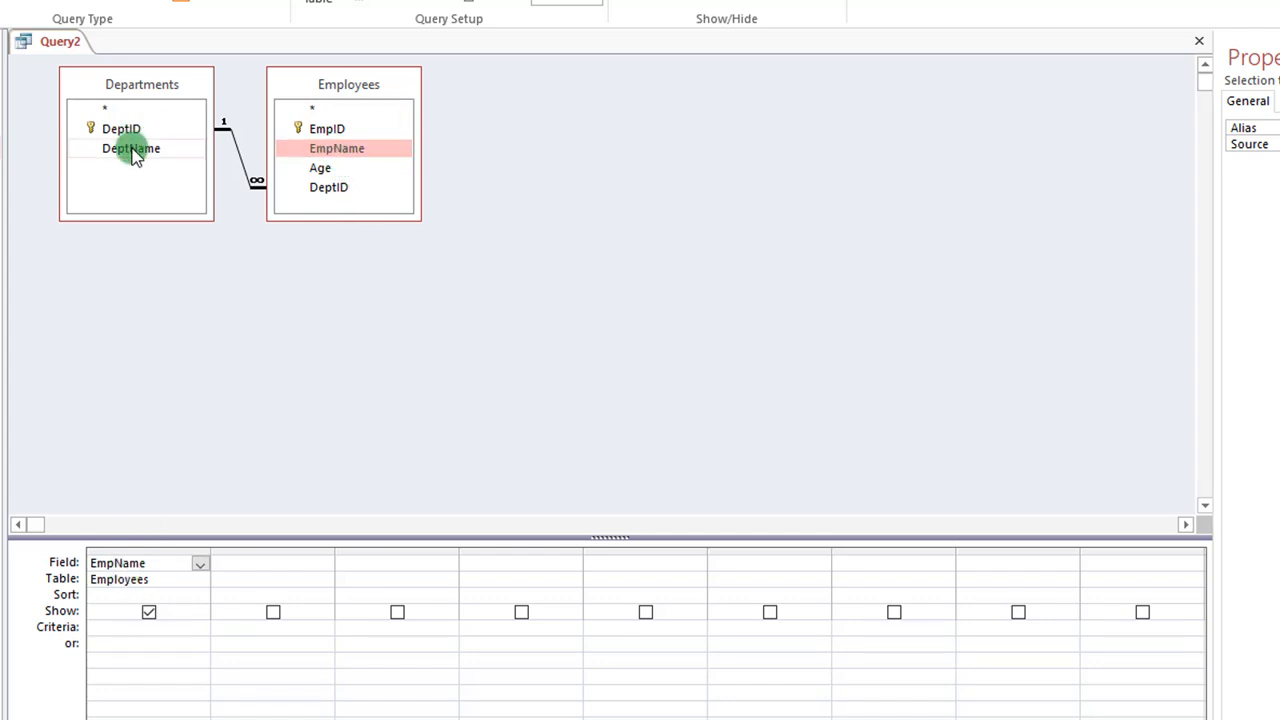
{"action": "left_click", "coordinate": [134, 150]}
{"action": "left_click_drag", "start_coordinate": [139, 156], "coordinate": [280, 564]}
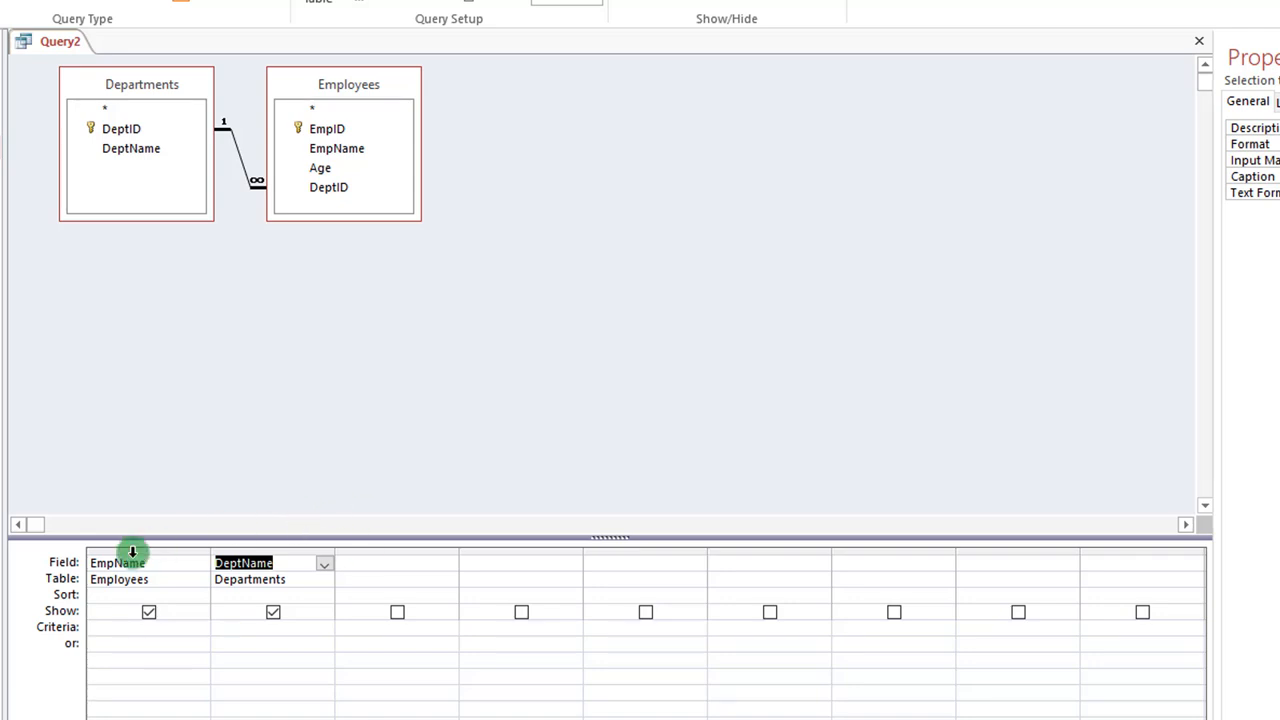
{"action": "left_click", "coordinate": [342, 472]}
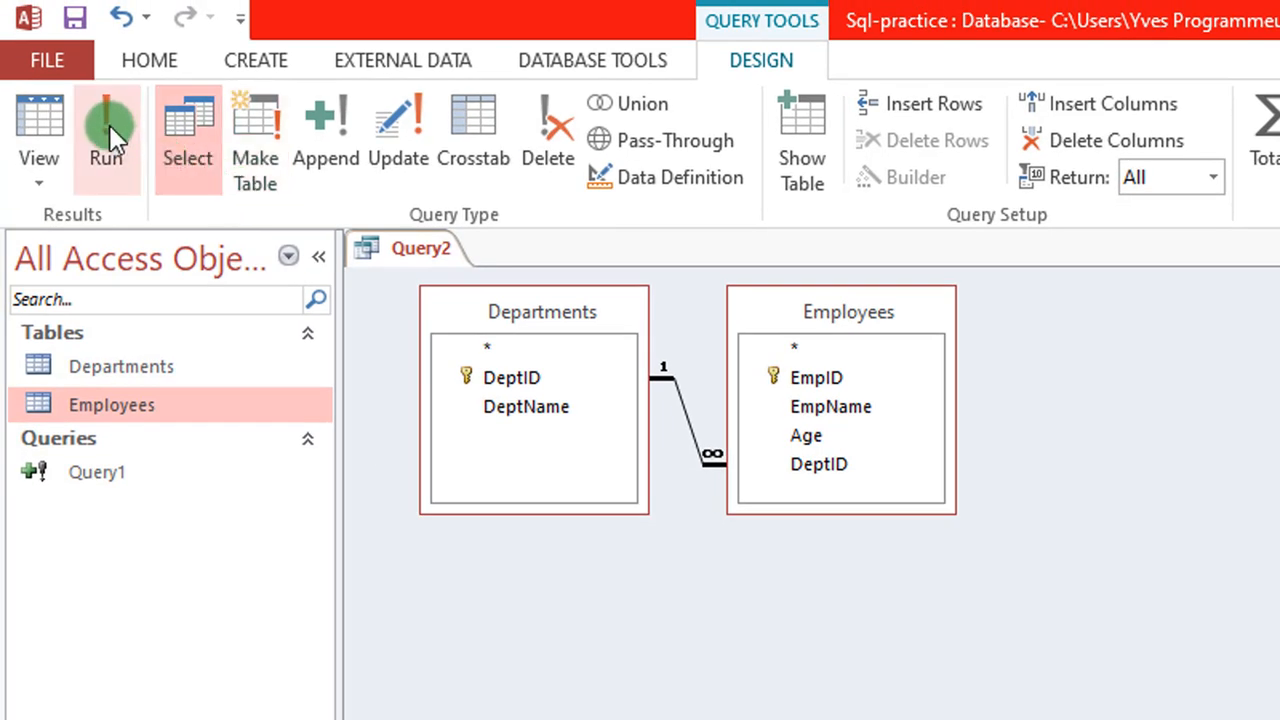
{"action": "left_click", "coordinate": [106, 121]}
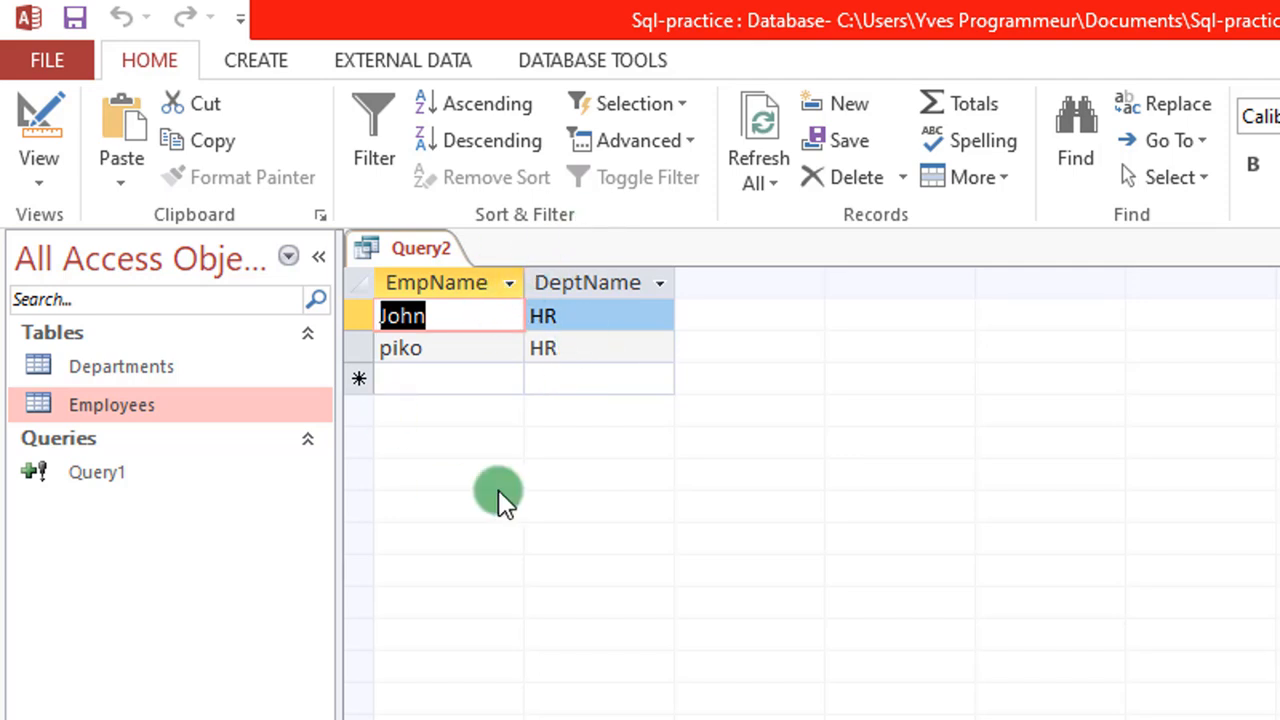
- Switch the query from its results to SQL view and examine the SELECT statement that joins Departments and Employees
{"action": "left_click", "coordinate": [63, 131]}
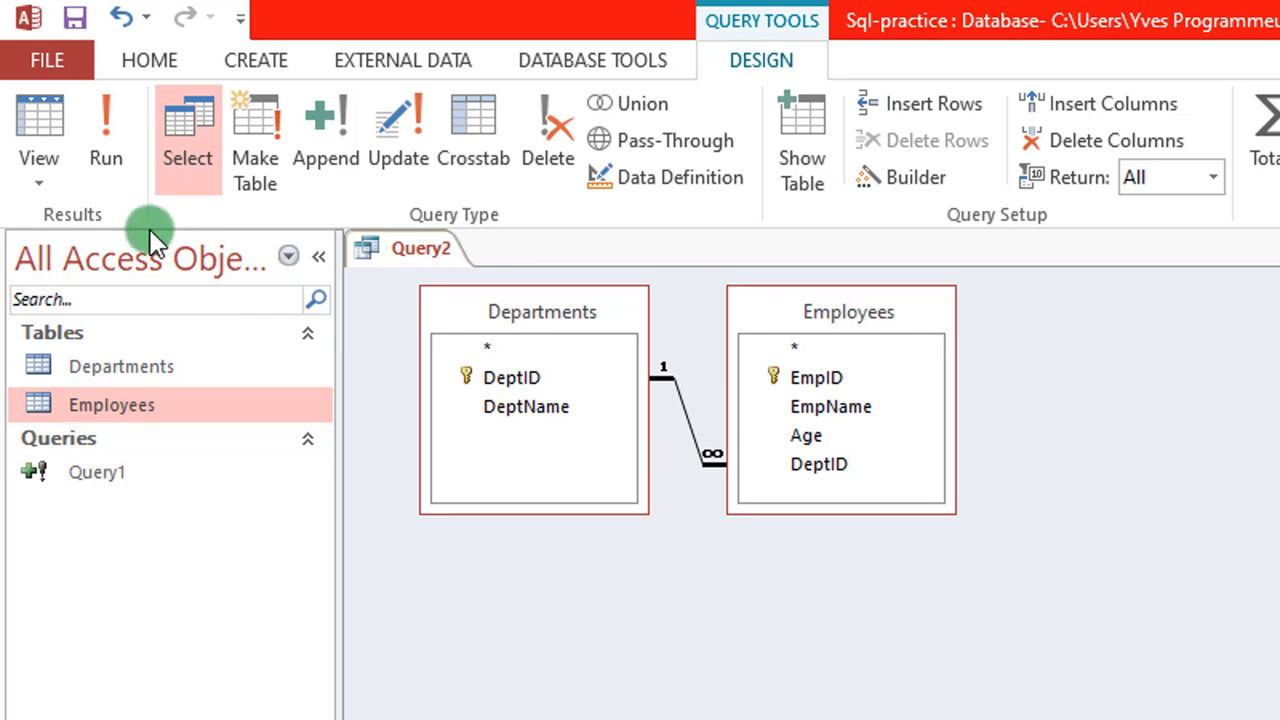
{"action": "left_click", "coordinate": [33, 187]}
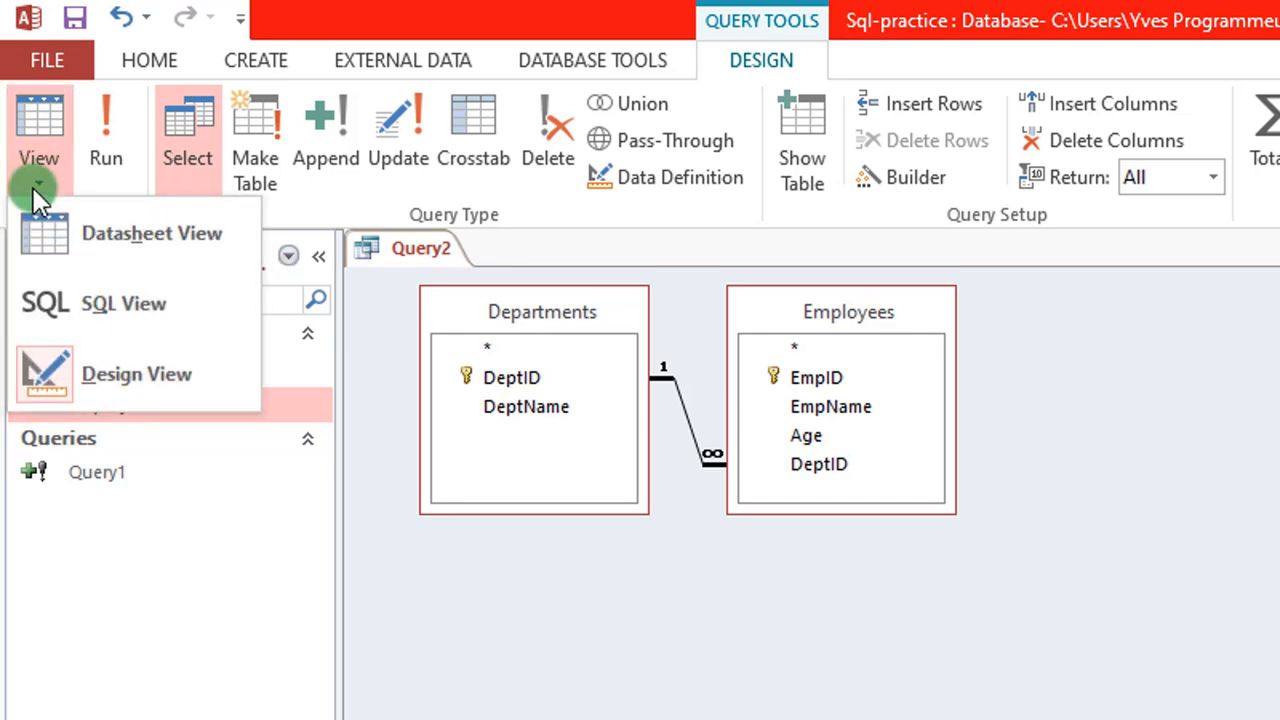
{"action": "left_click", "coordinate": [133, 303]}
{"action": "left_click", "coordinate": [828, 406]}
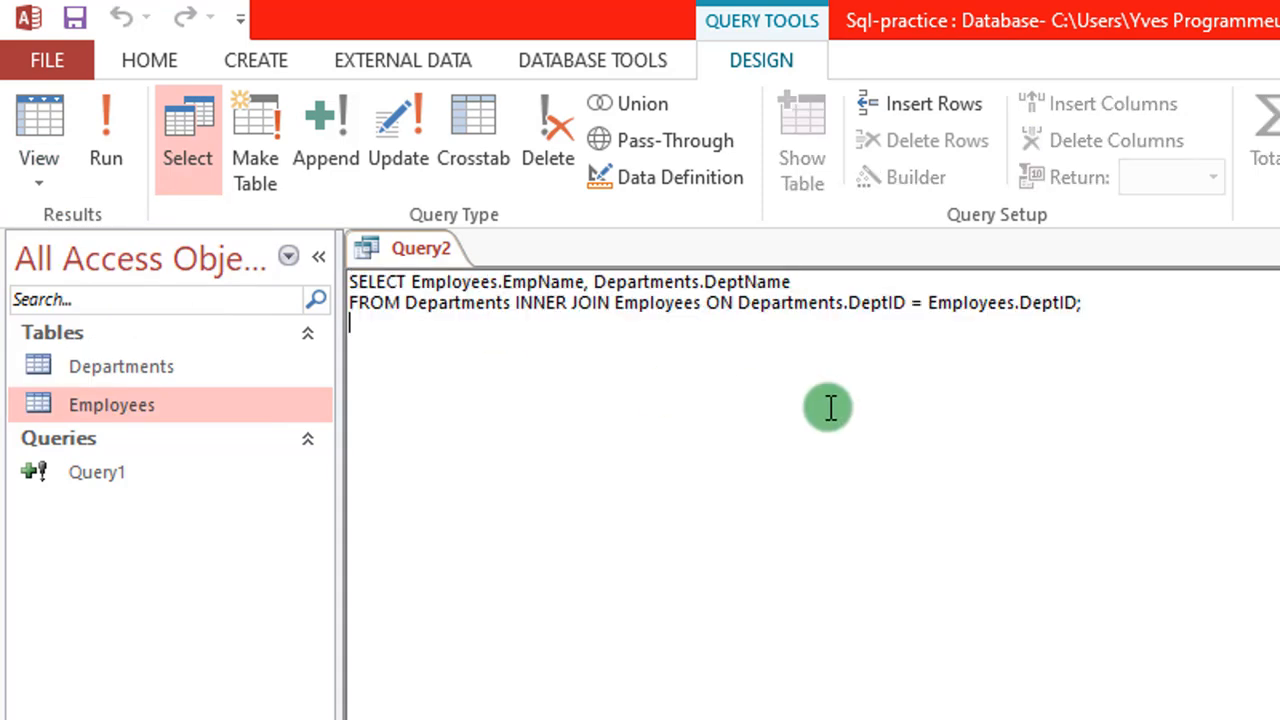
{"action": "left_click_drag", "start_coordinate": [1106, 303], "coordinate": [334, 277]}
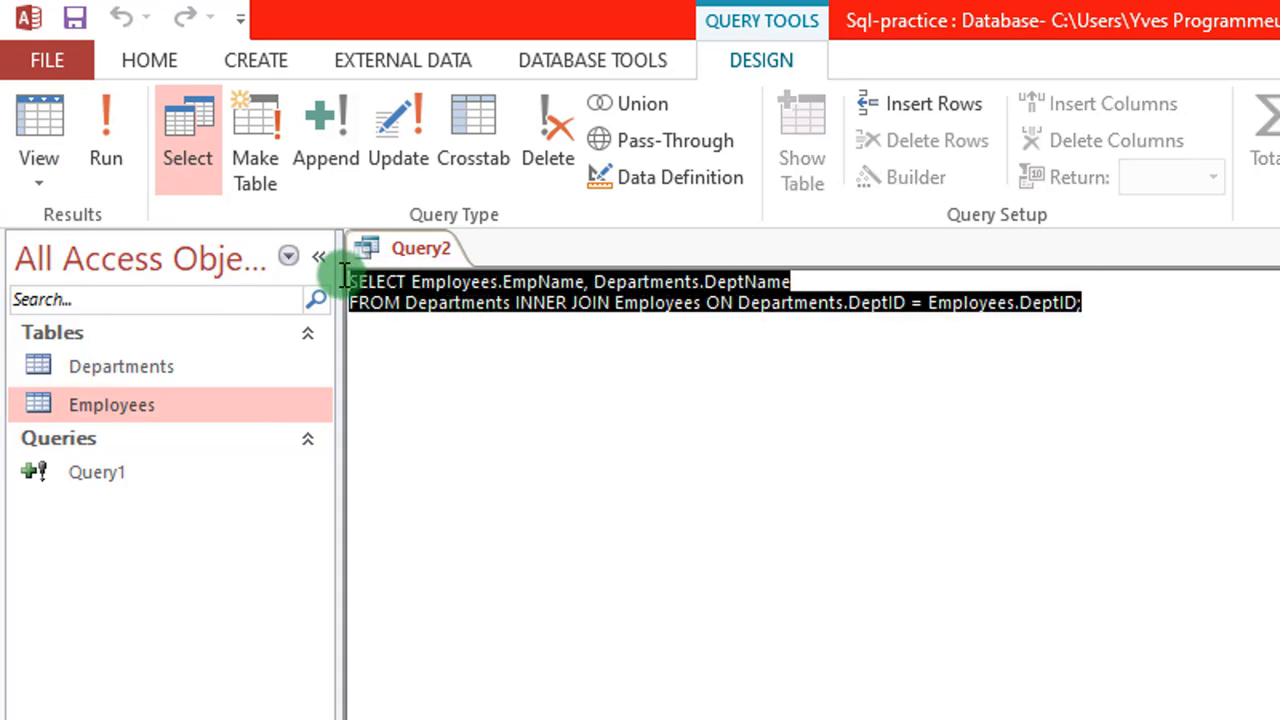
{"action": "left_click", "coordinate": [517, 390]}
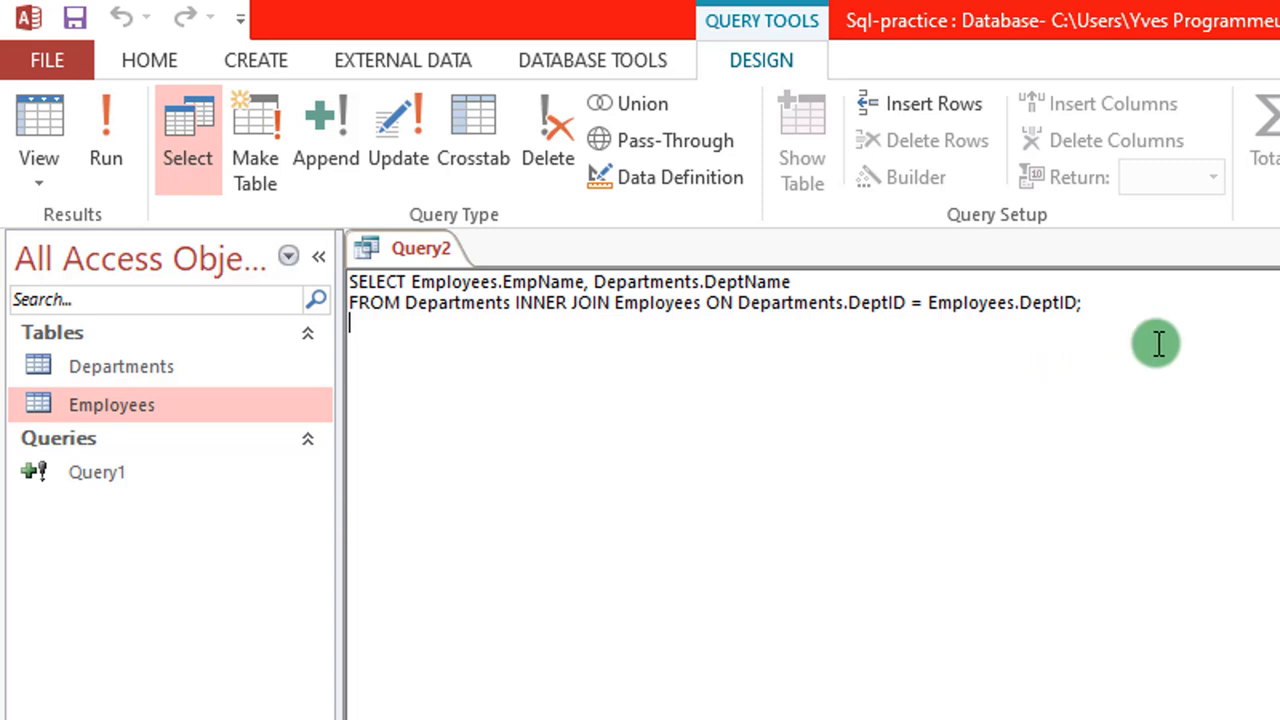
{"action": "left_click_drag", "start_coordinate": [1111, 315], "coordinate": [306, 286]}
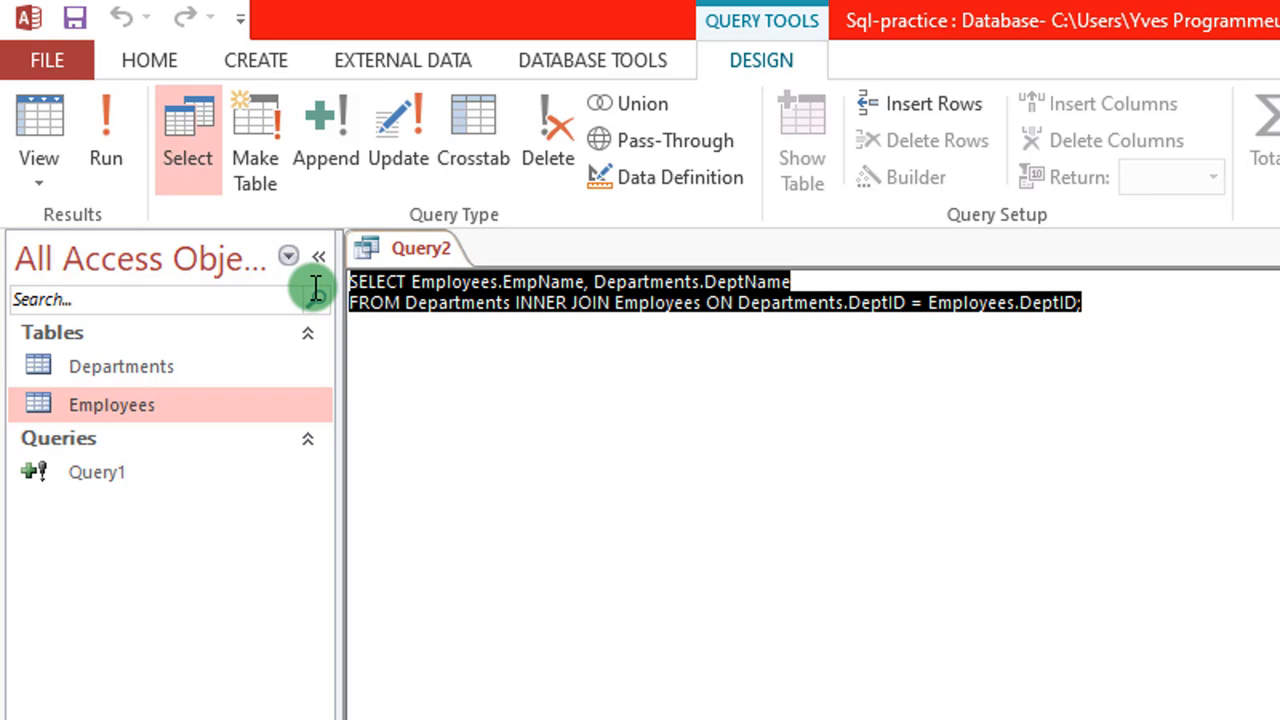
{"action": "left_click", "coordinate": [451, 426]}
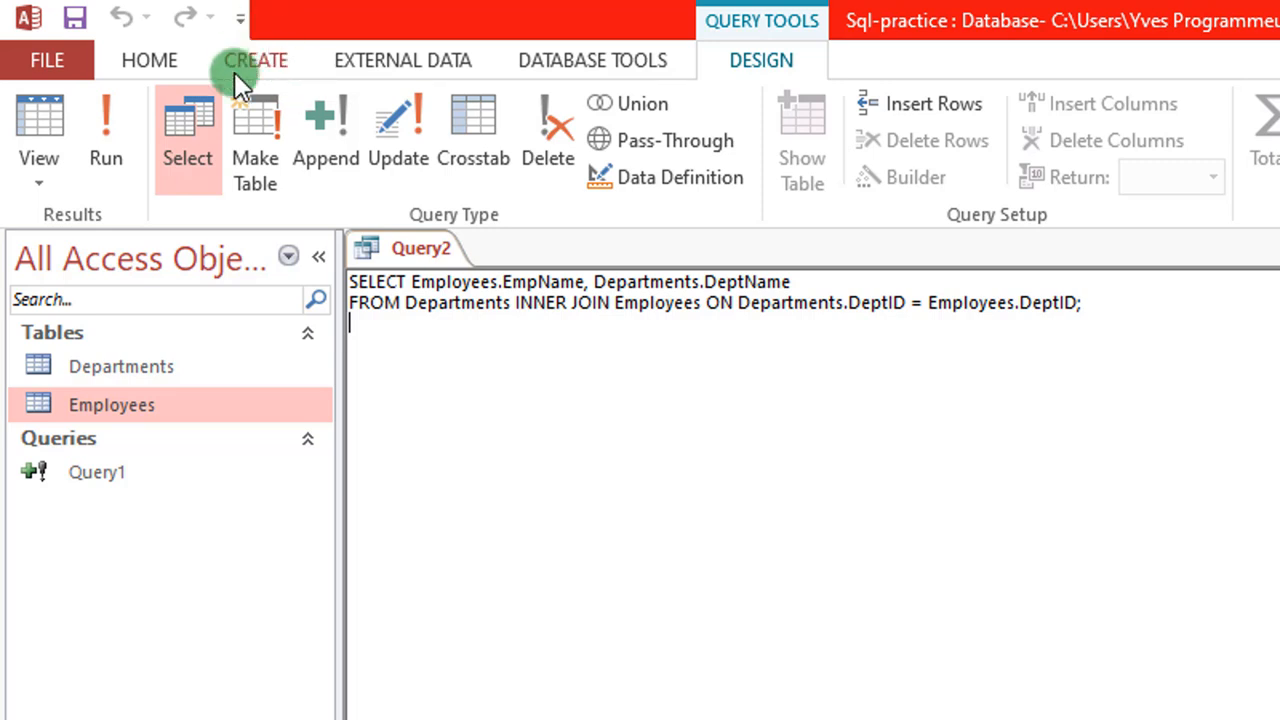
{"action": "left_click", "coordinate": [40, 190]}
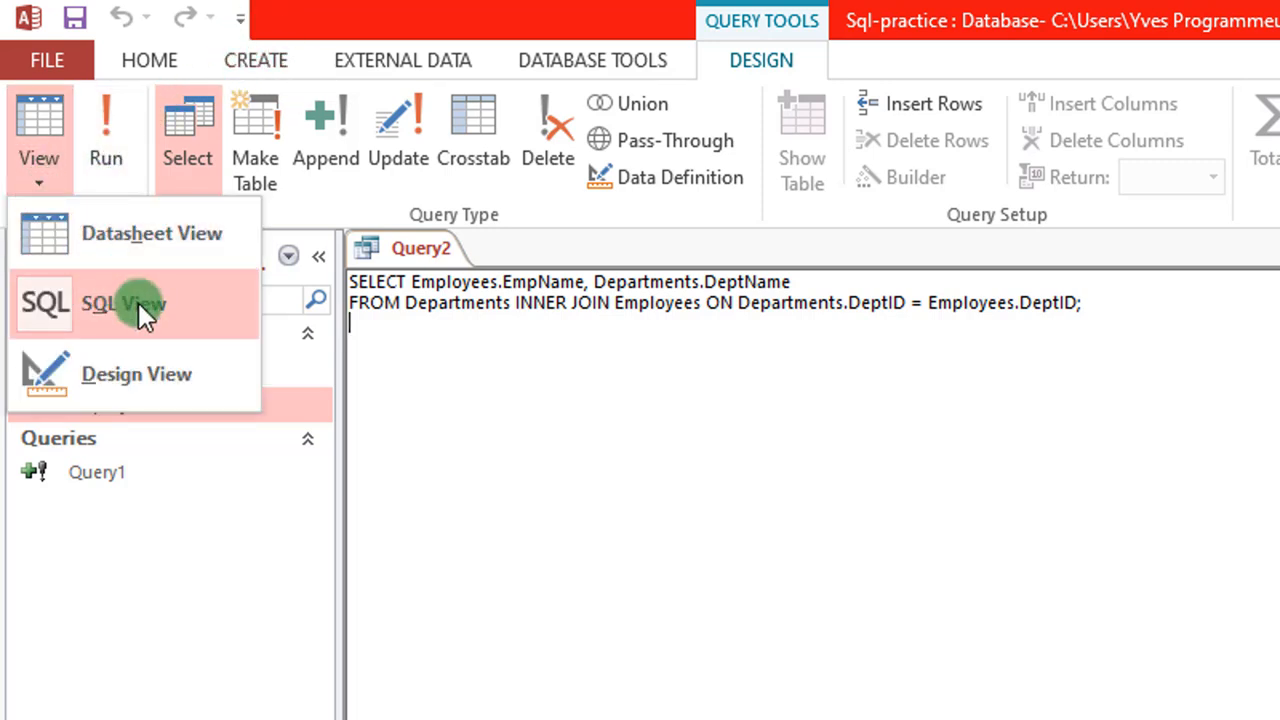
{"action": "left_click", "coordinate": [138, 302]}
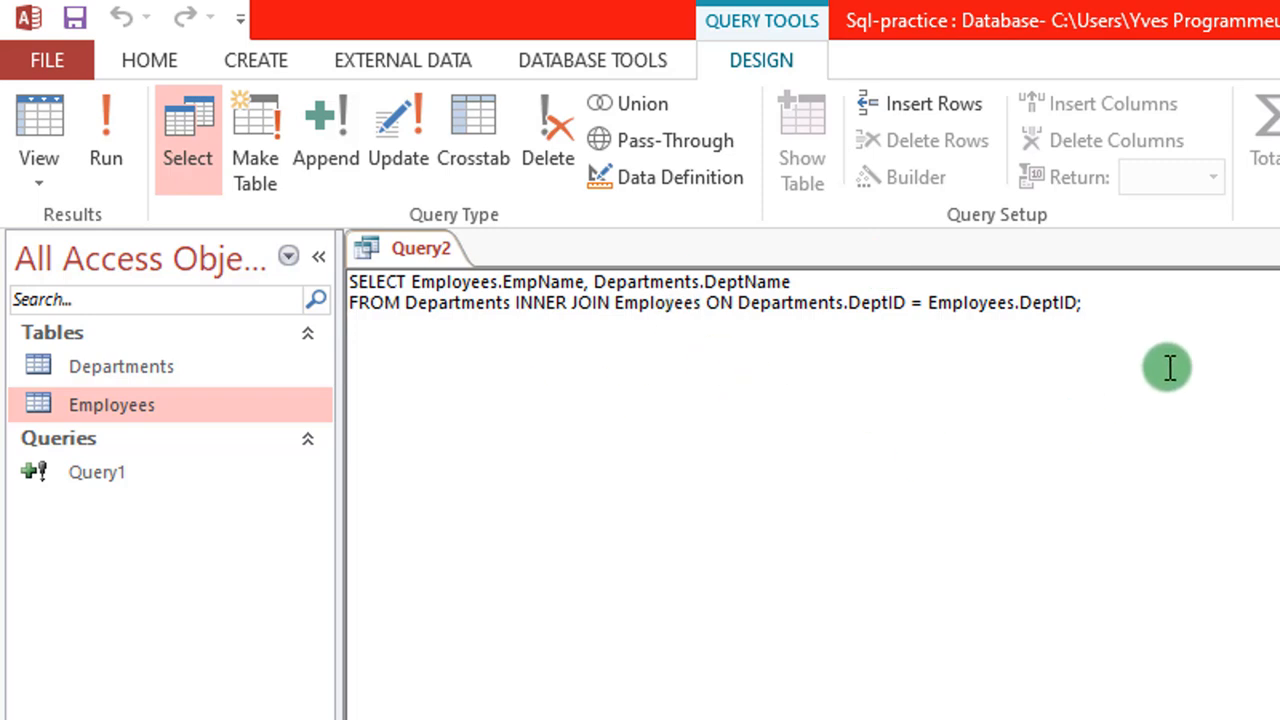
{"action": "left_click_drag", "start_coordinate": [1090, 304], "coordinate": [346, 282]}
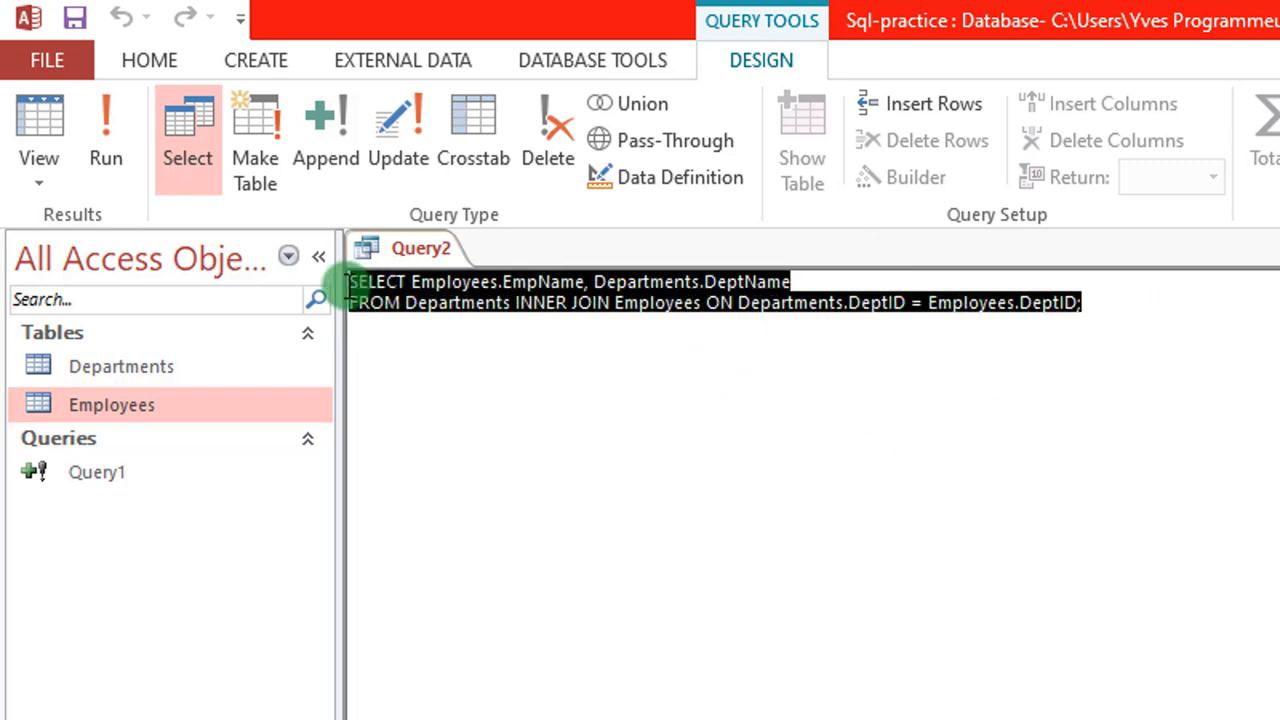
{"action": "left_click", "coordinate": [470, 430]}
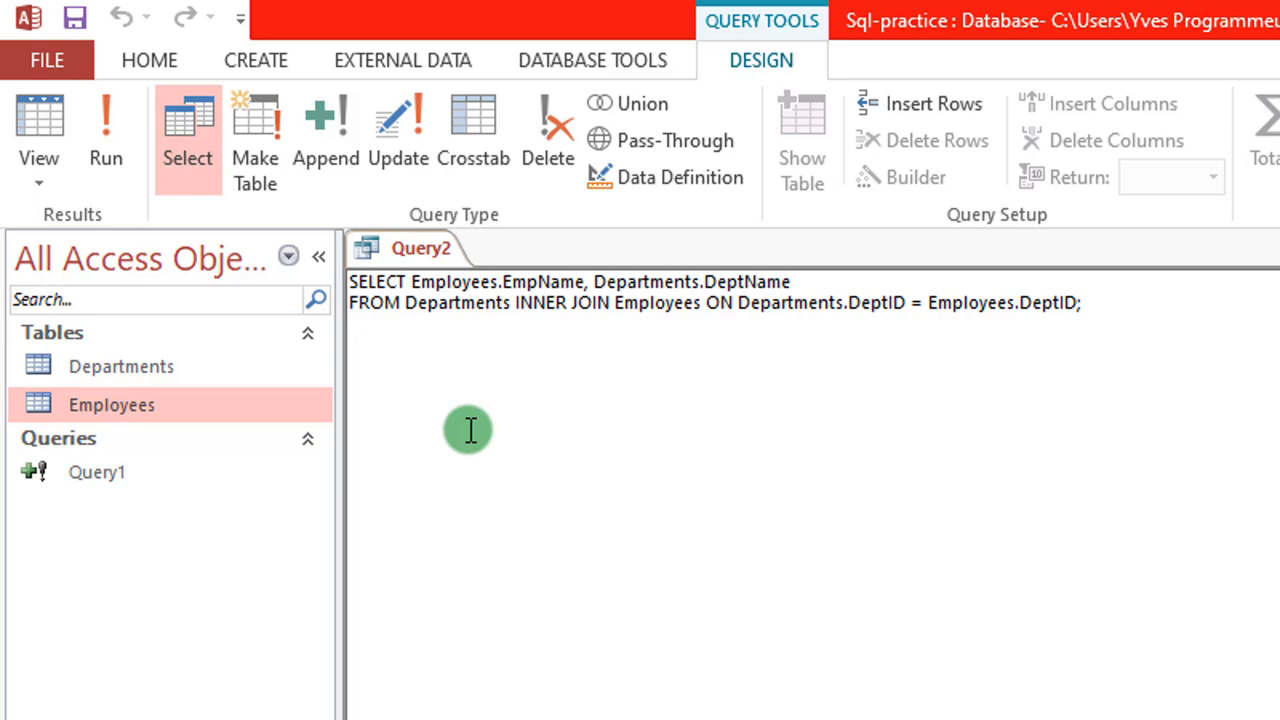